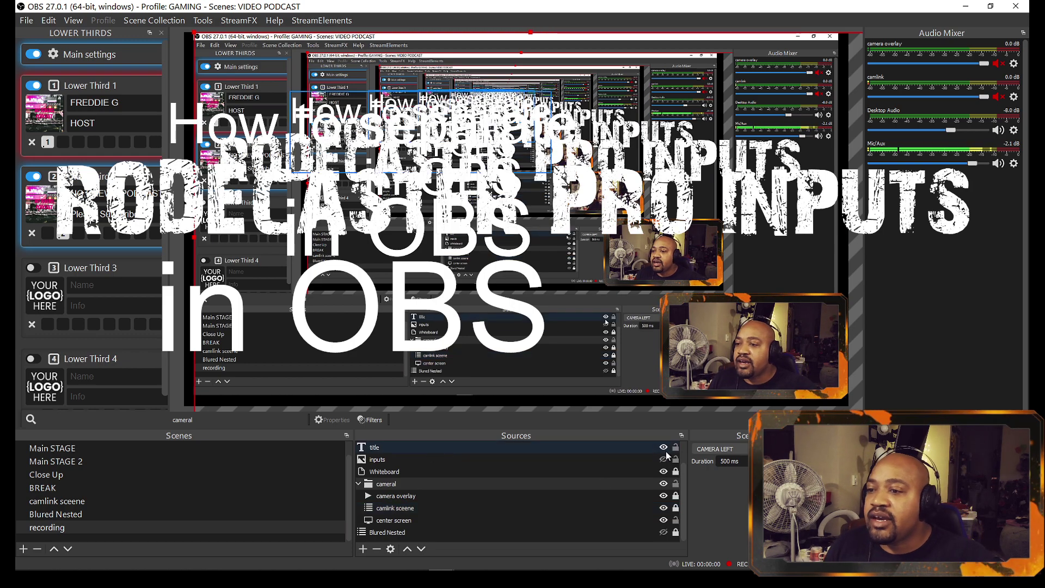
Hide the text sources title, 2 and 3333 in the recording scene
left_click(663, 447)
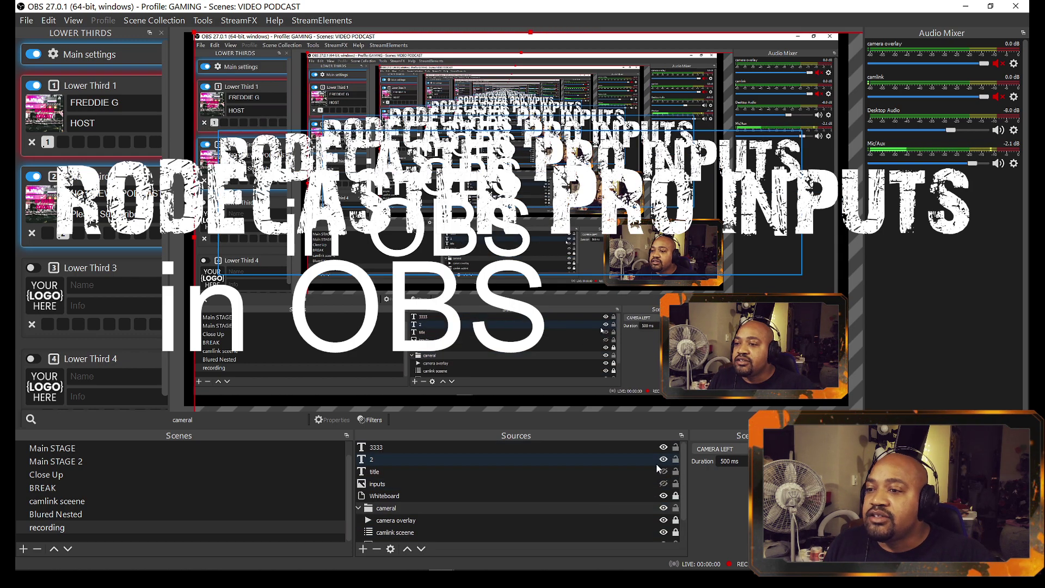
left_click(665, 446)
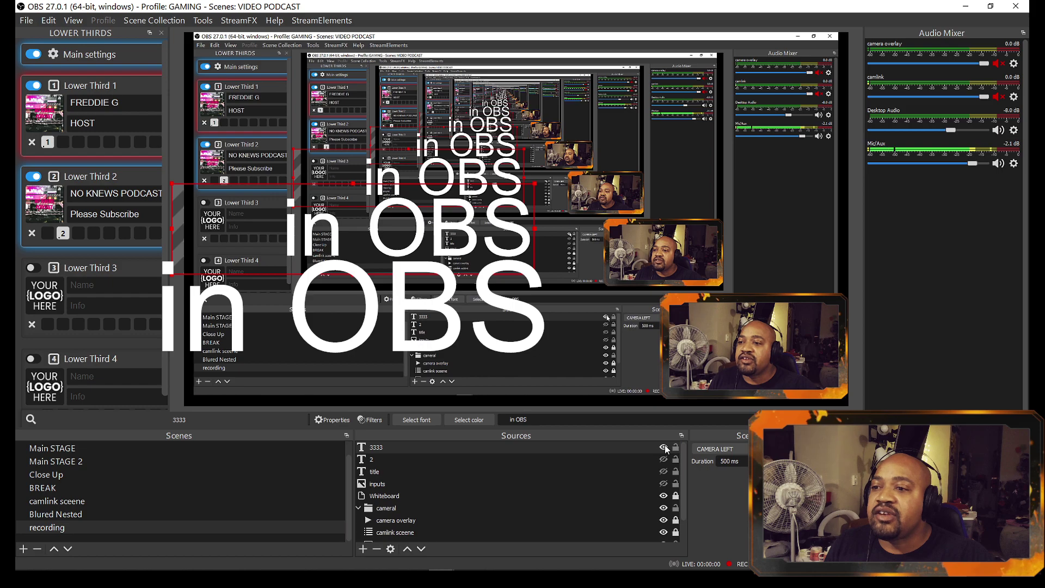
left_click(663, 447)
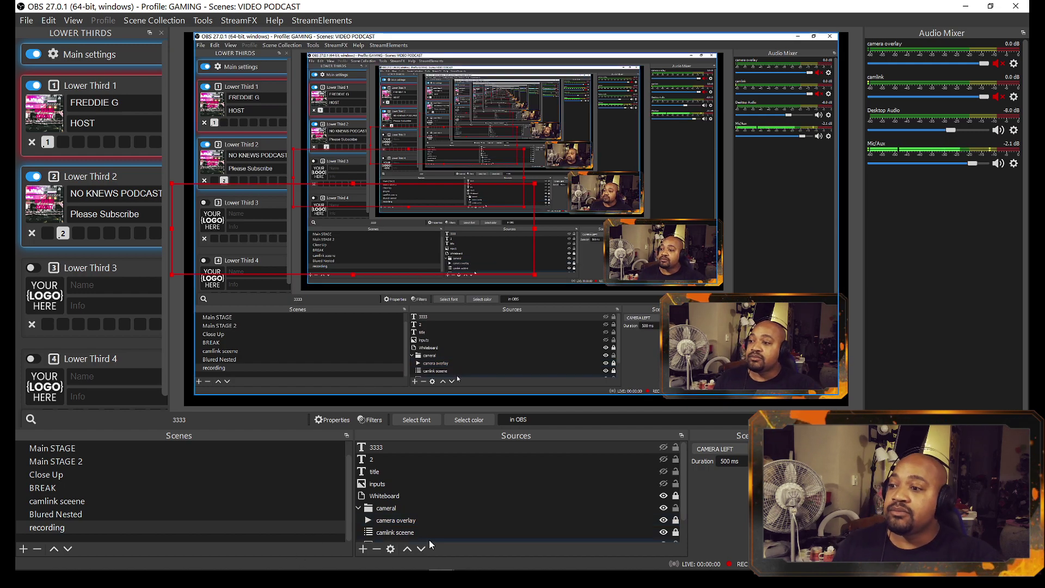
Add a new ASIO Input Capture source to the recording scene, keeping the suggested name
left_click(363, 549)
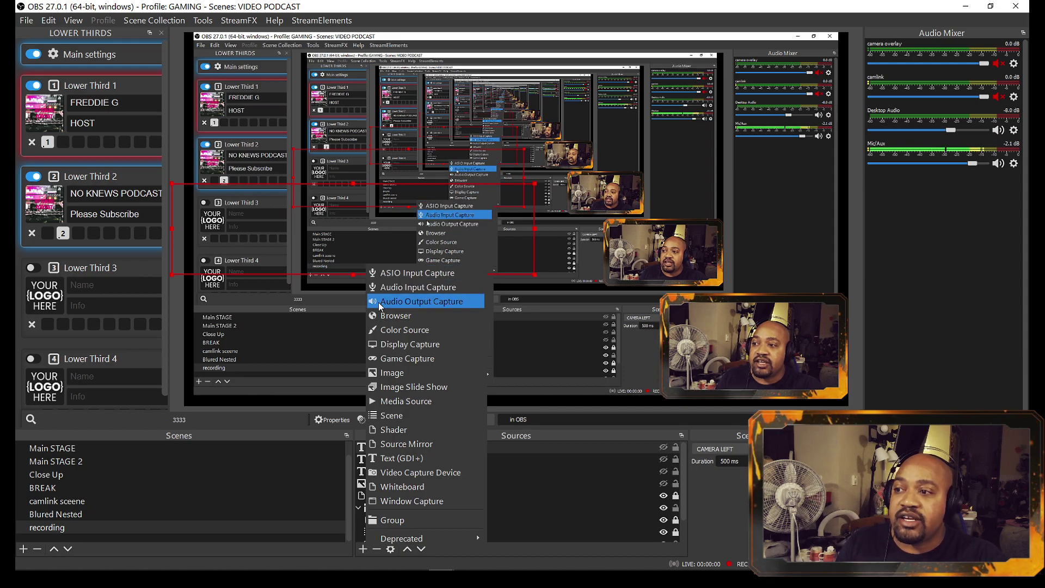
left_click(395, 273)
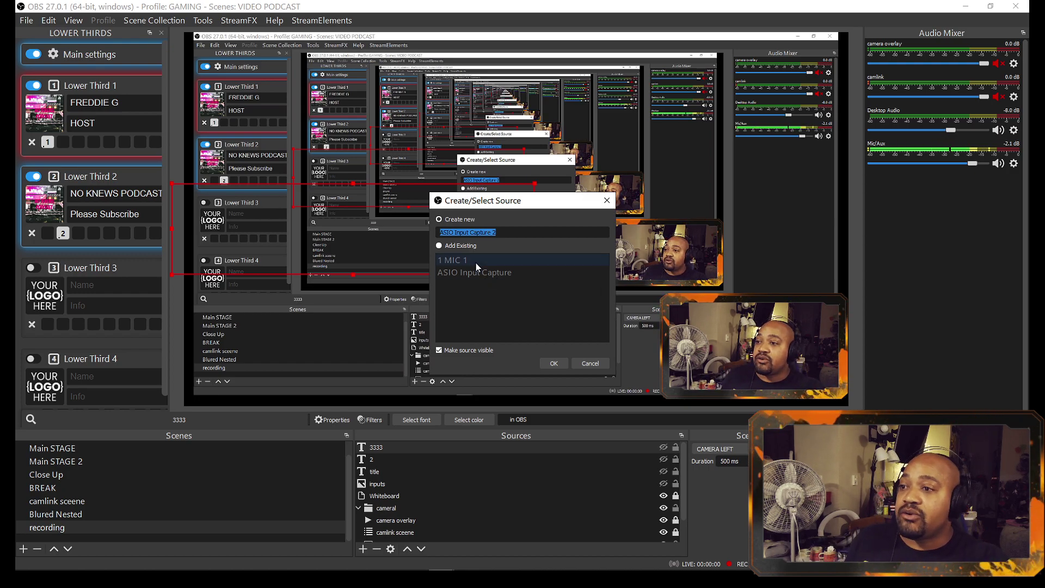
left_click(553, 363)
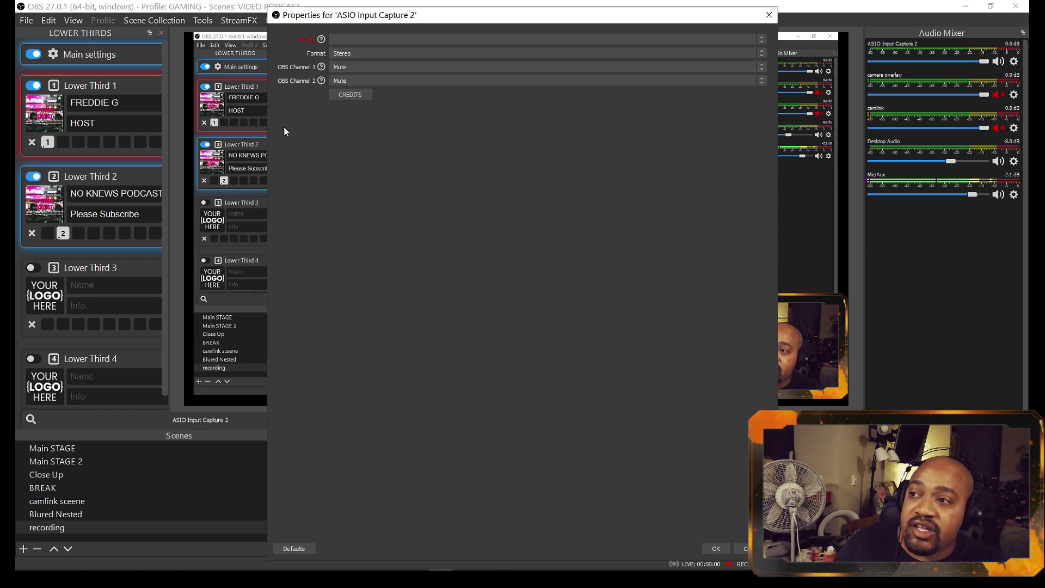
Pick ASIO4ALL v2 as the device, examine the RODECaster Pro Multichannel entry in its driver settings, and cancel the source properties
left_click(411, 40)
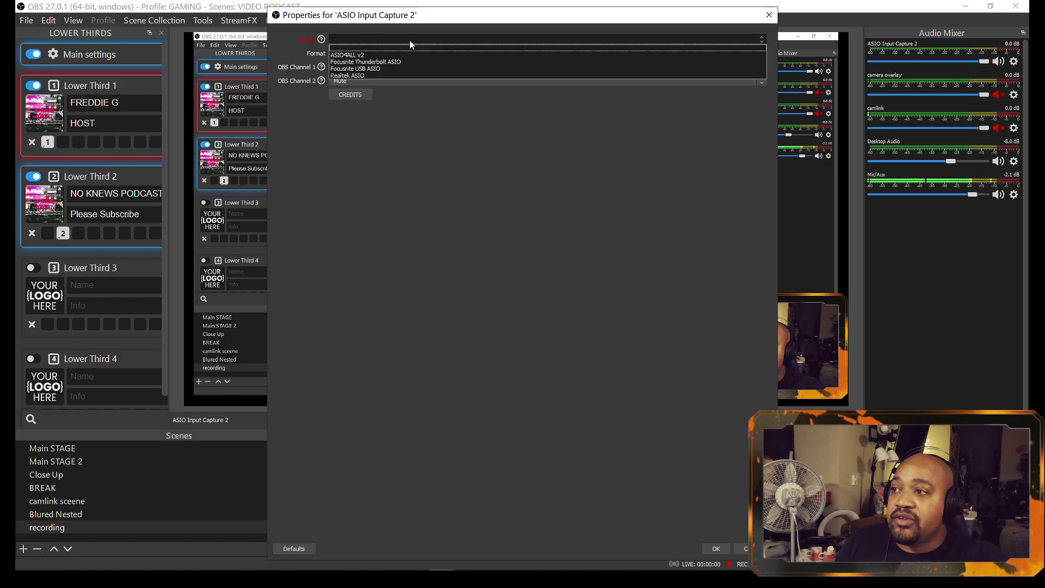
left_click(384, 54)
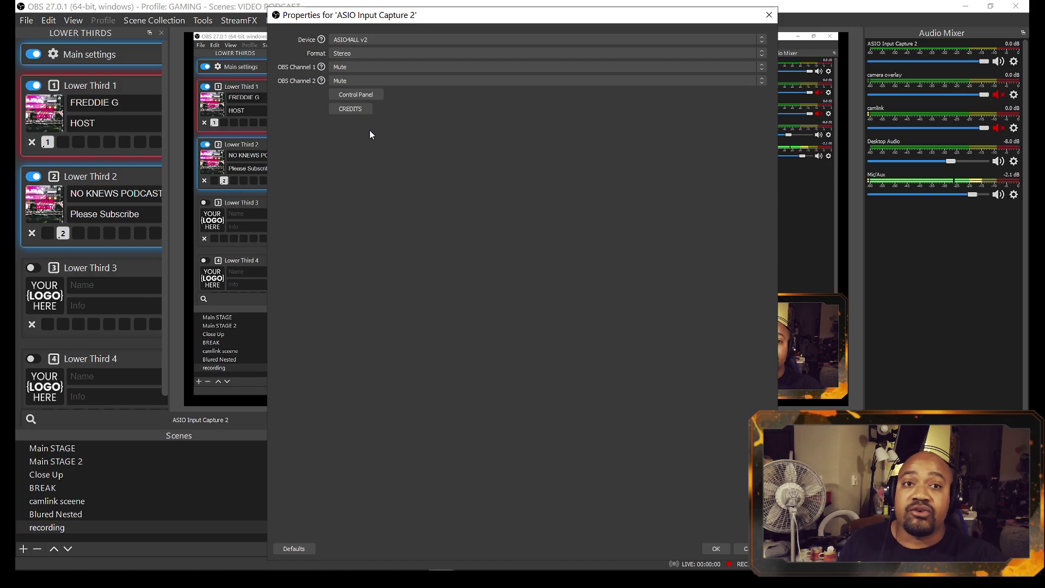
left_click(357, 95)
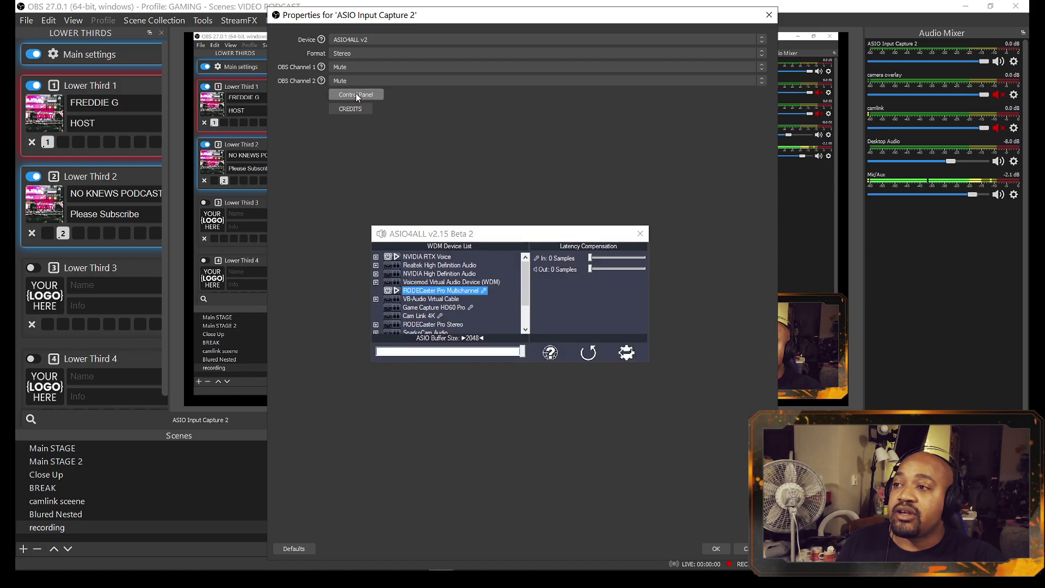
left_click_drag(455, 238, 513, 161)
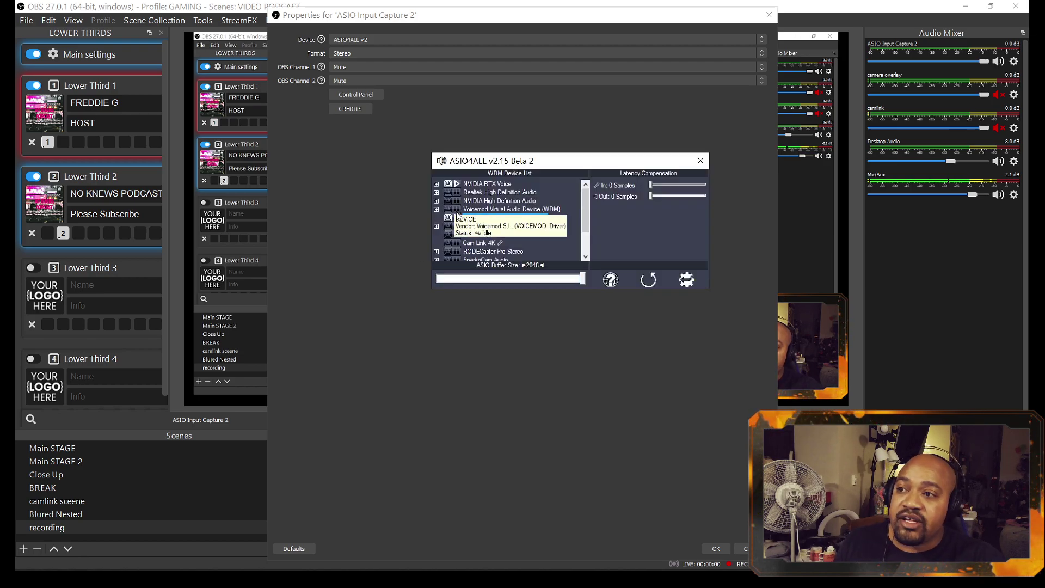
mouse_move(456, 220)
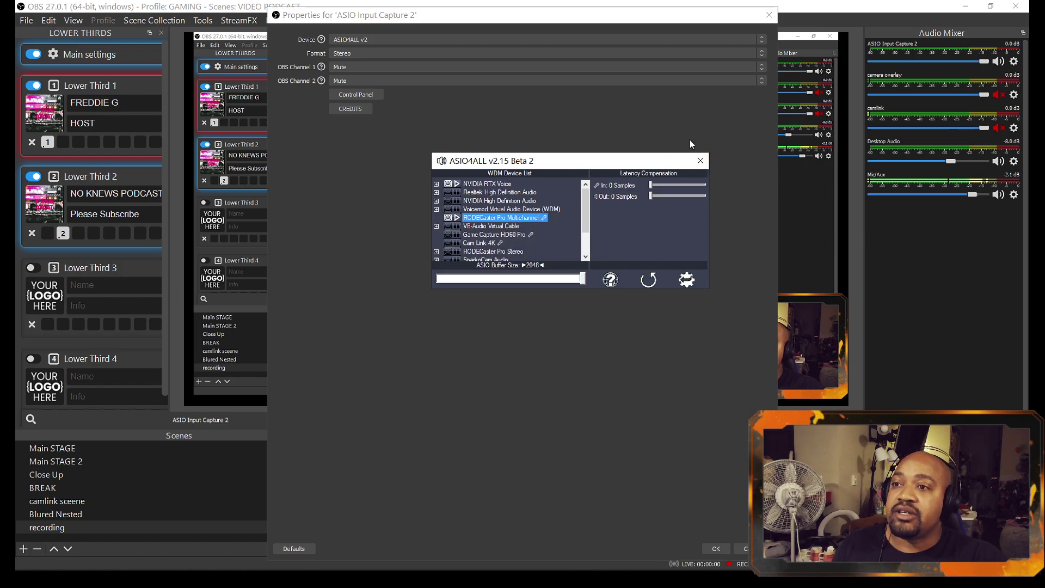
left_click(701, 161)
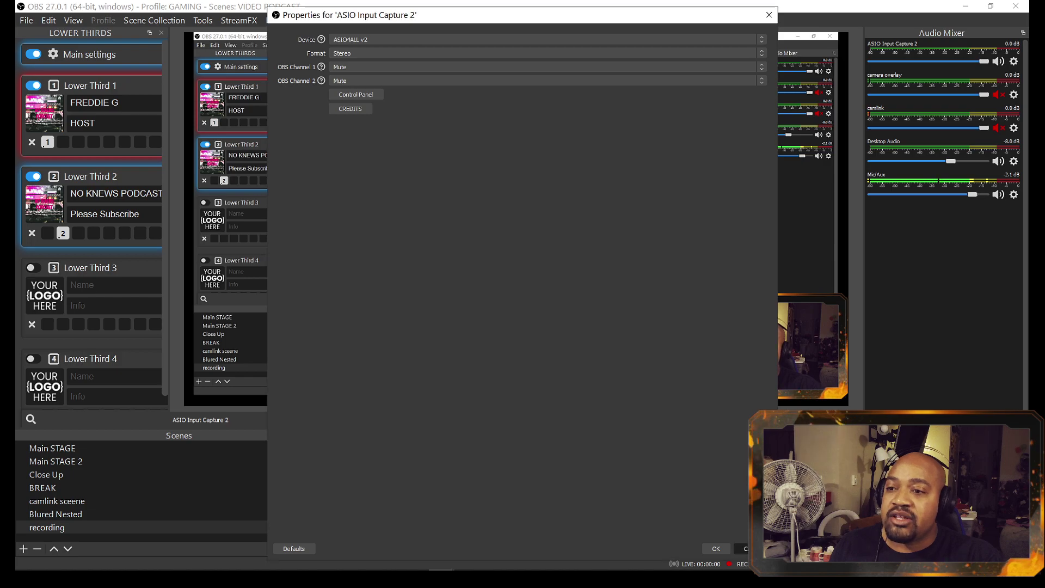
left_click(744, 548)
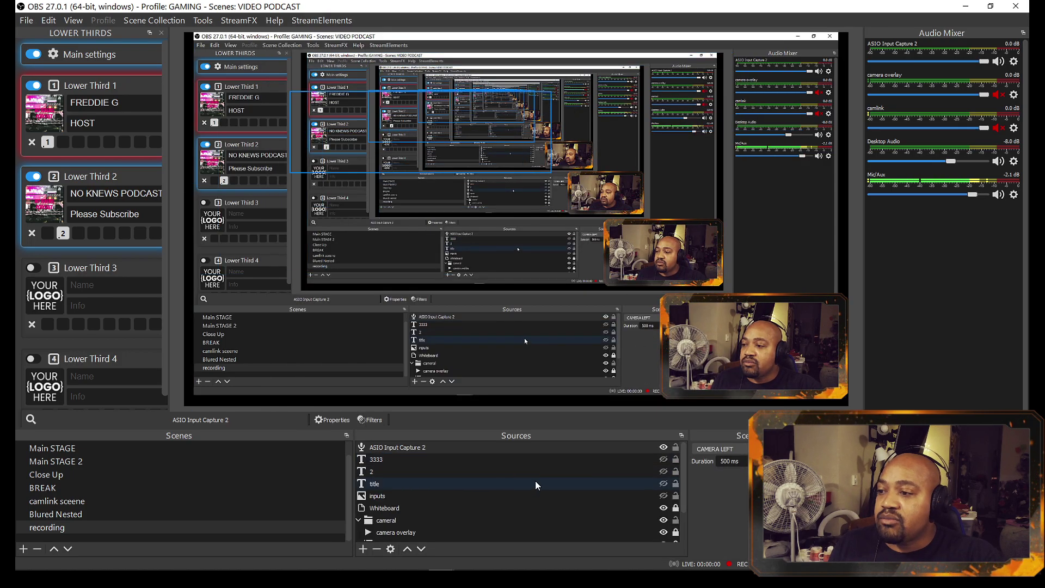
Show the inputs image source to consult which Pro Multichannel number belongs to each RODECaster input
scroll(534, 481, "down", 1)
scroll(534, 481, "up", 1)
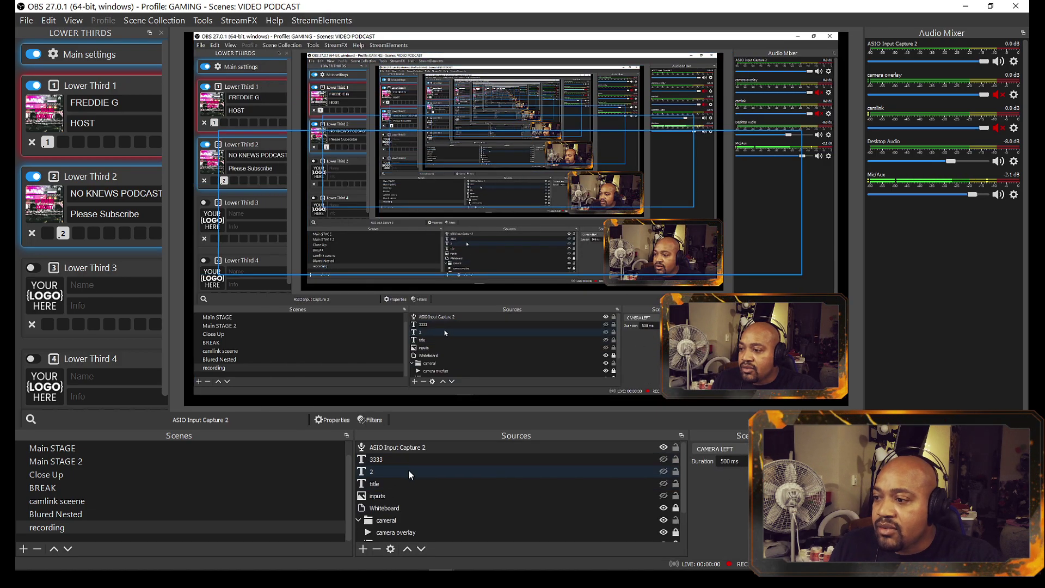
left_click(385, 495)
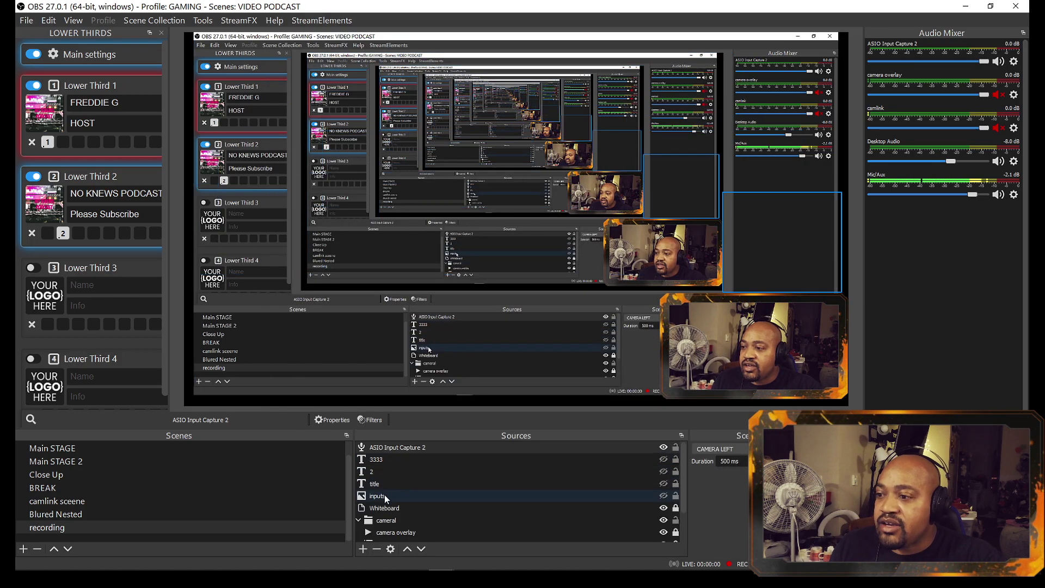
left_click(663, 496)
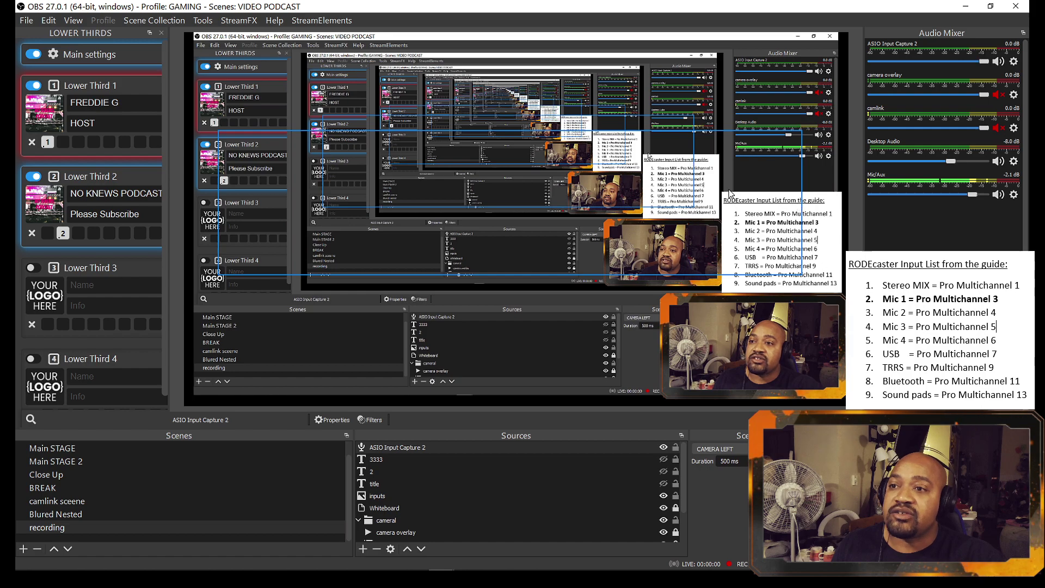
scroll(558, 501, "down", 1)
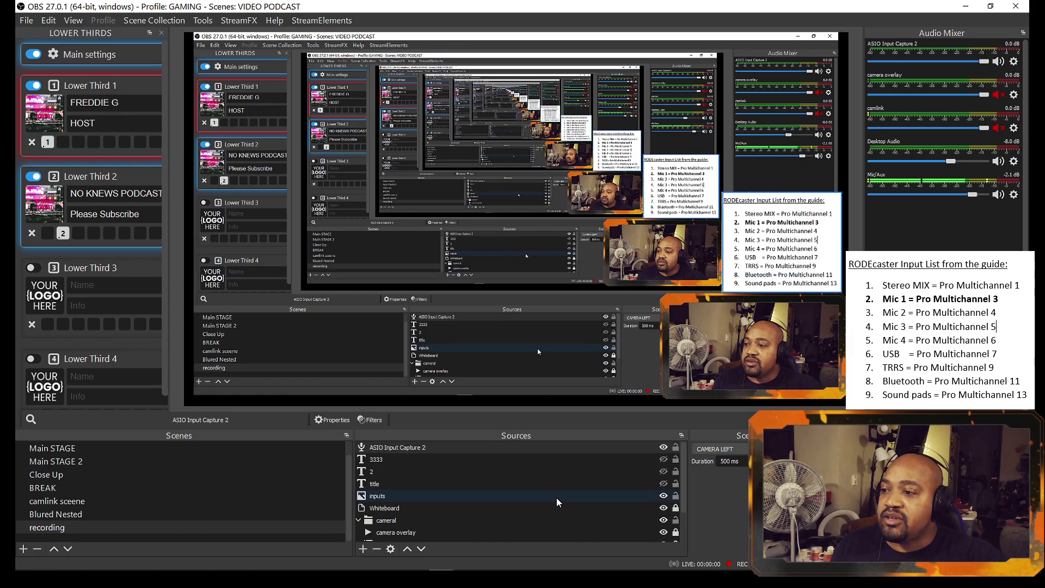
scroll(556, 498, "down", 1)
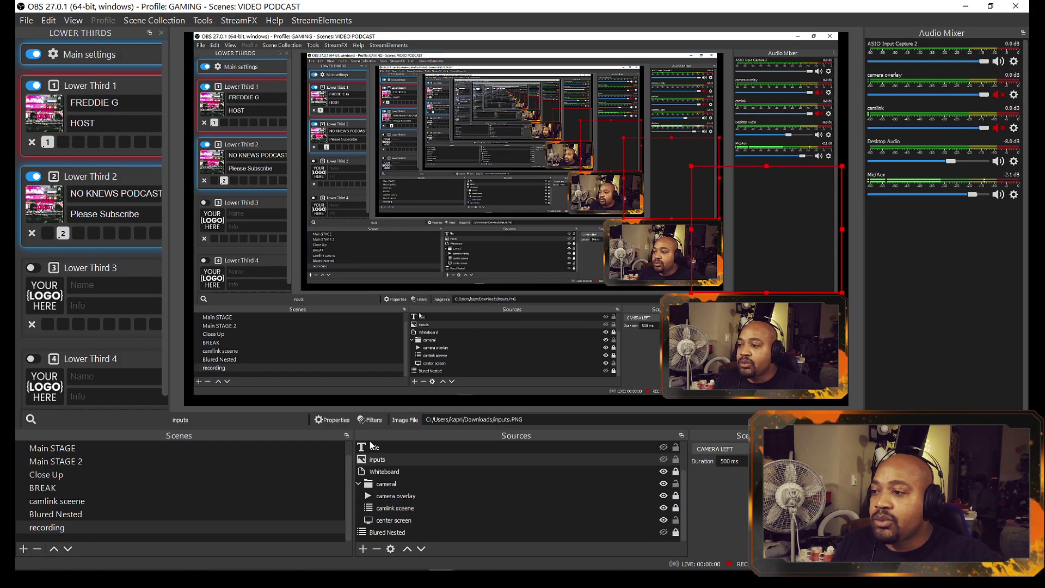
Set the ASIO Input Capture 2 device to ASIO4ALL v2 and both OBS channels to Pro Multichannel 3
scroll(397, 469, "up", 1)
double_click(403, 448)
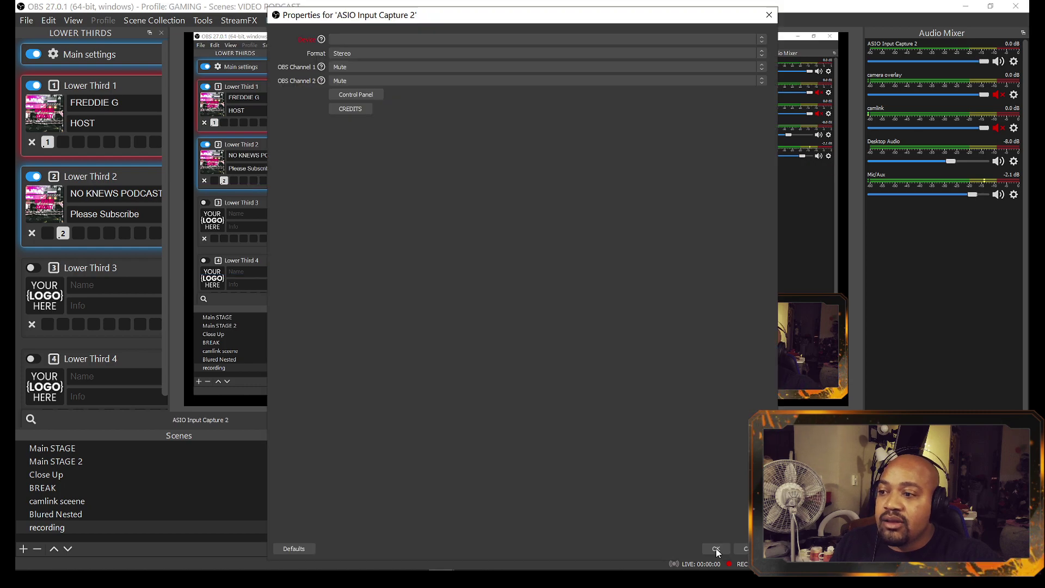
left_click(401, 36)
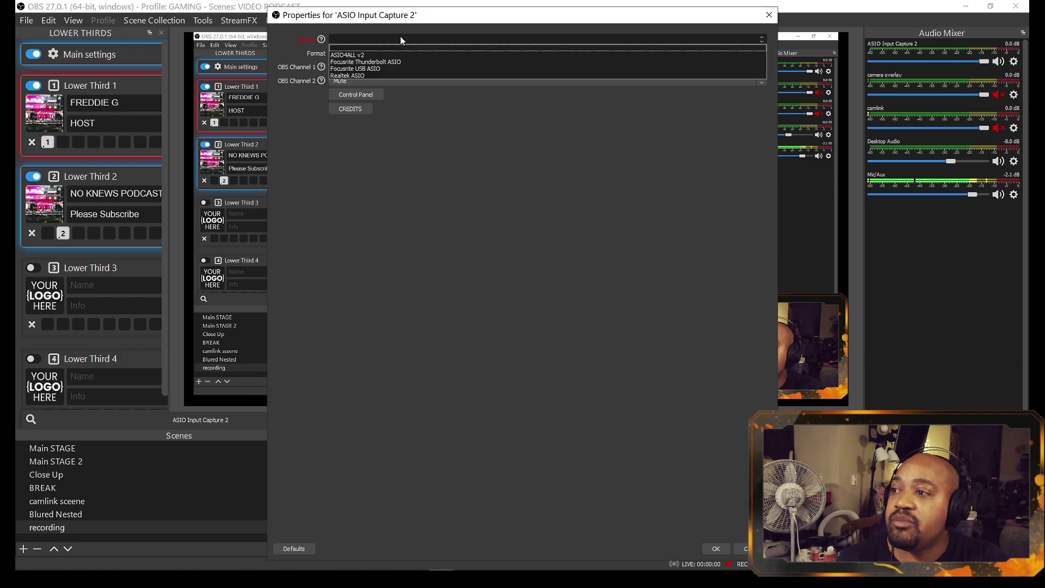
left_click(377, 54)
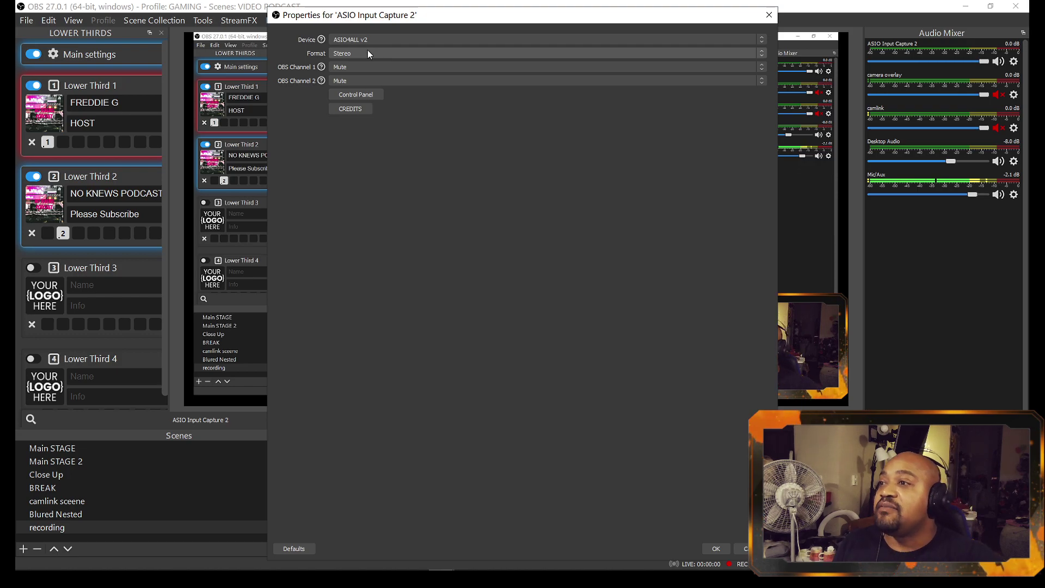
left_click(354, 67)
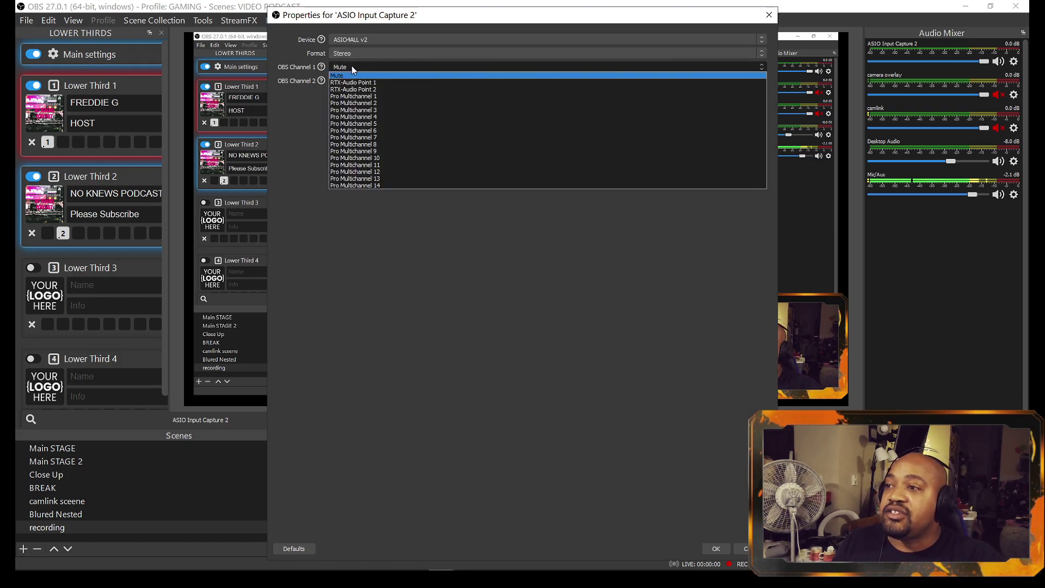
left_click(362, 110)
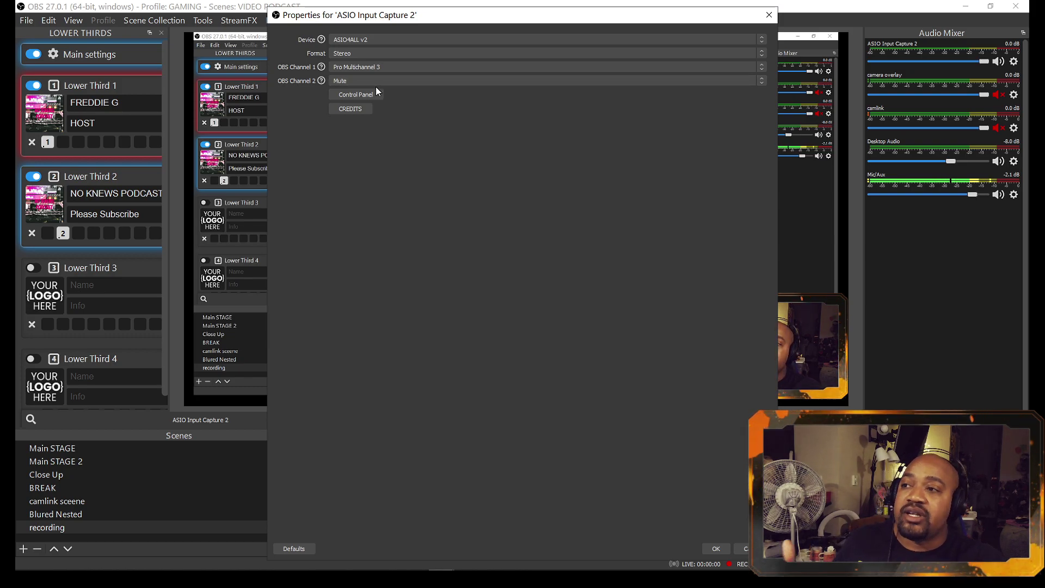
left_click(381, 80)
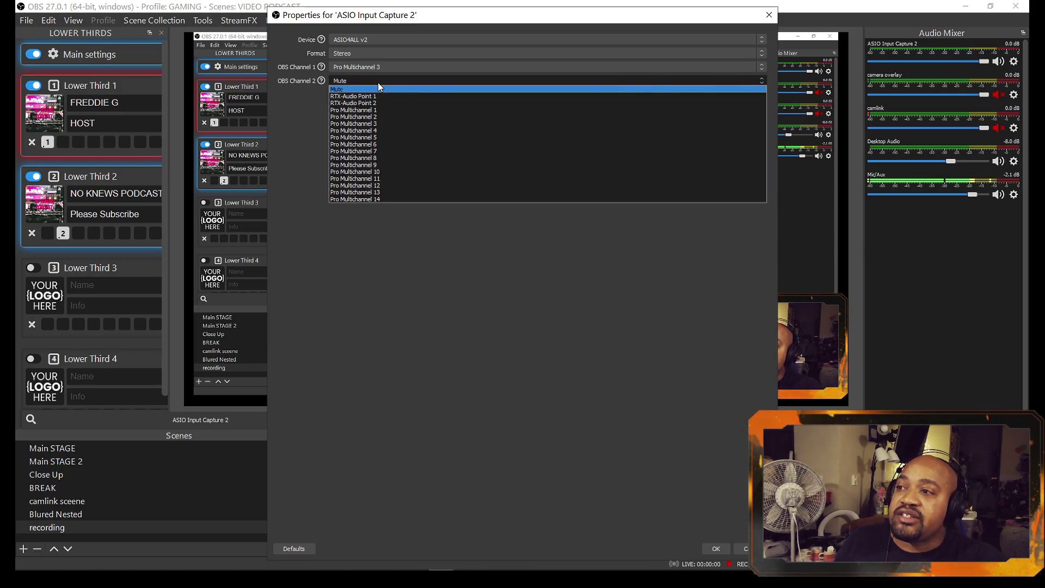
left_click(372, 124)
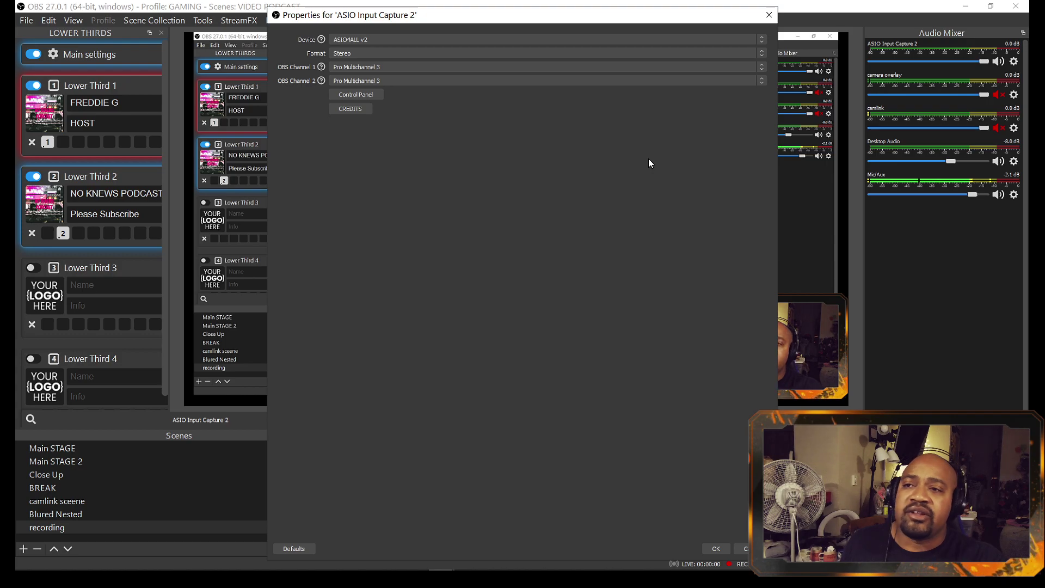
left_click(717, 550)
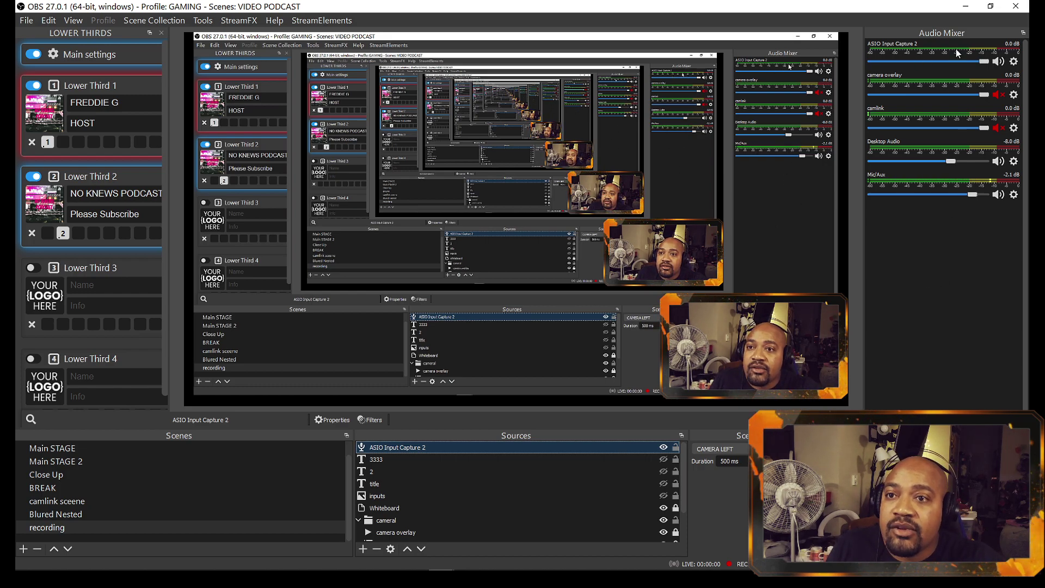
Check the ASIO4ALL driver's device list from the properties of ASIO Input Capture 2
double_click(422, 447)
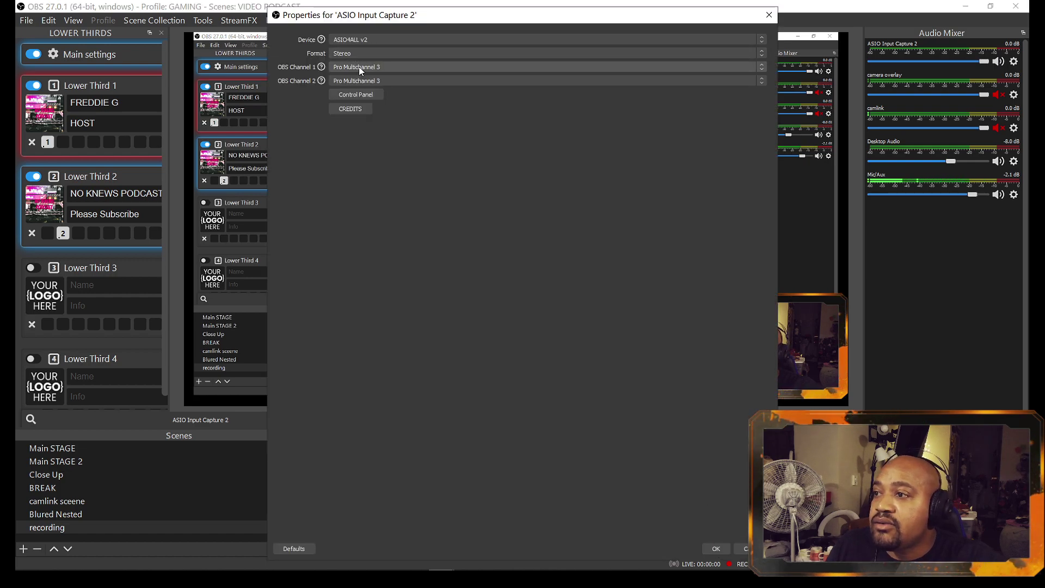
left_click(356, 94)
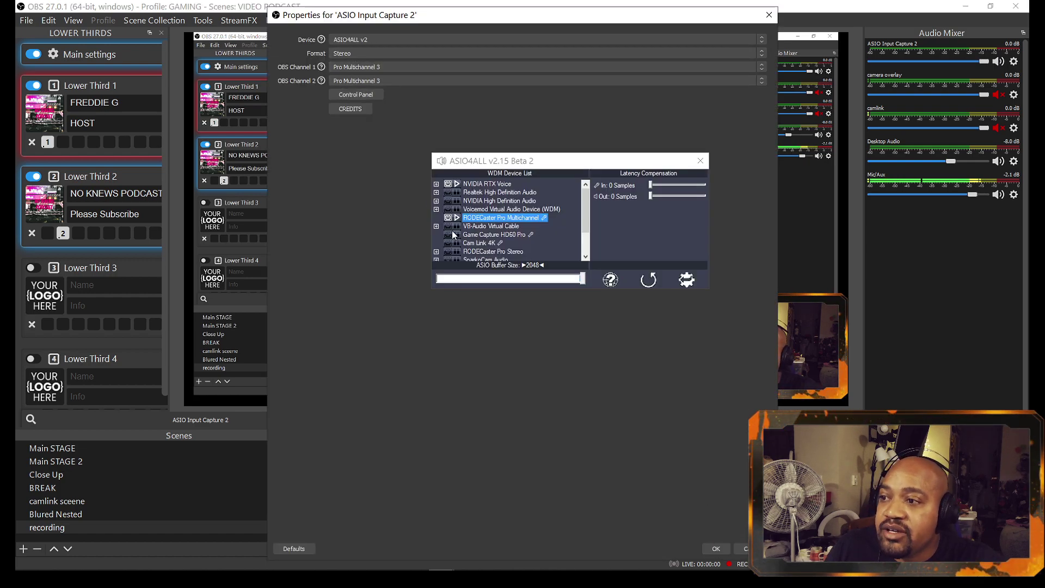
left_click(700, 161)
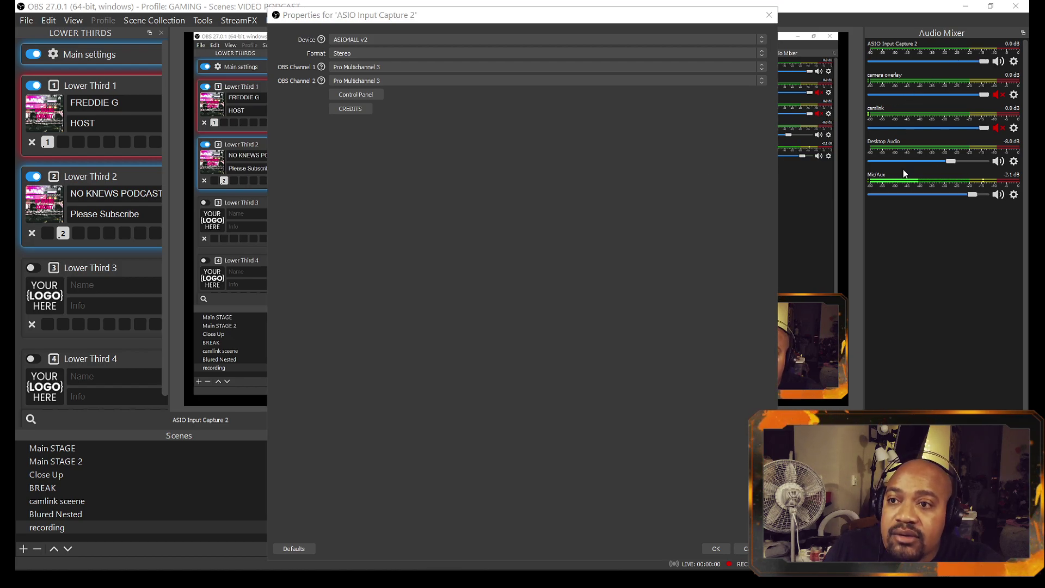
left_click(706, 550)
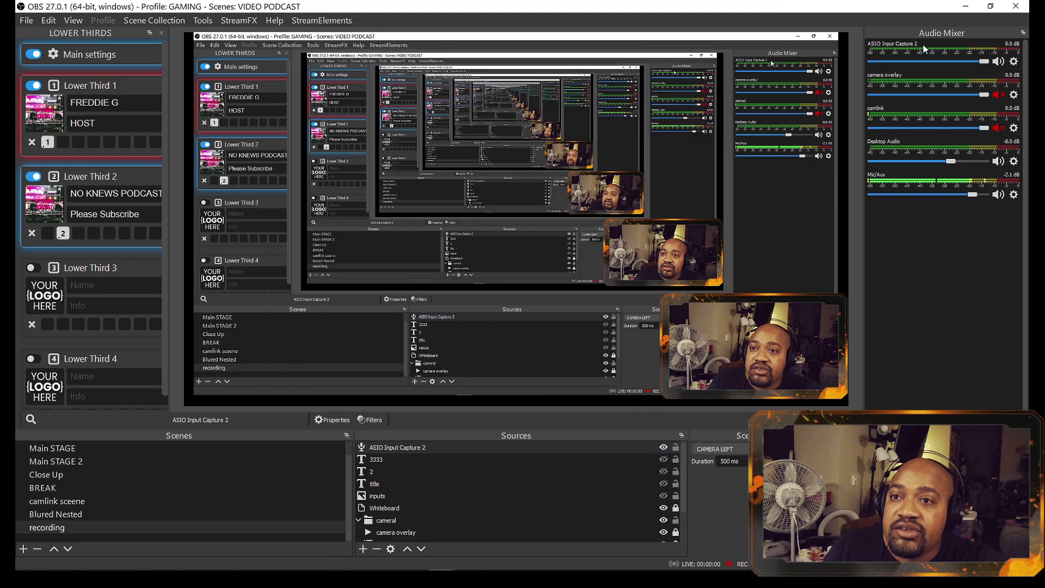
Reset the ASIO Input Capture 2 device by switching it to Focusrite USB ASIO and back to ASIO4ALL v2
right_click(899, 60)
left_click(918, 190)
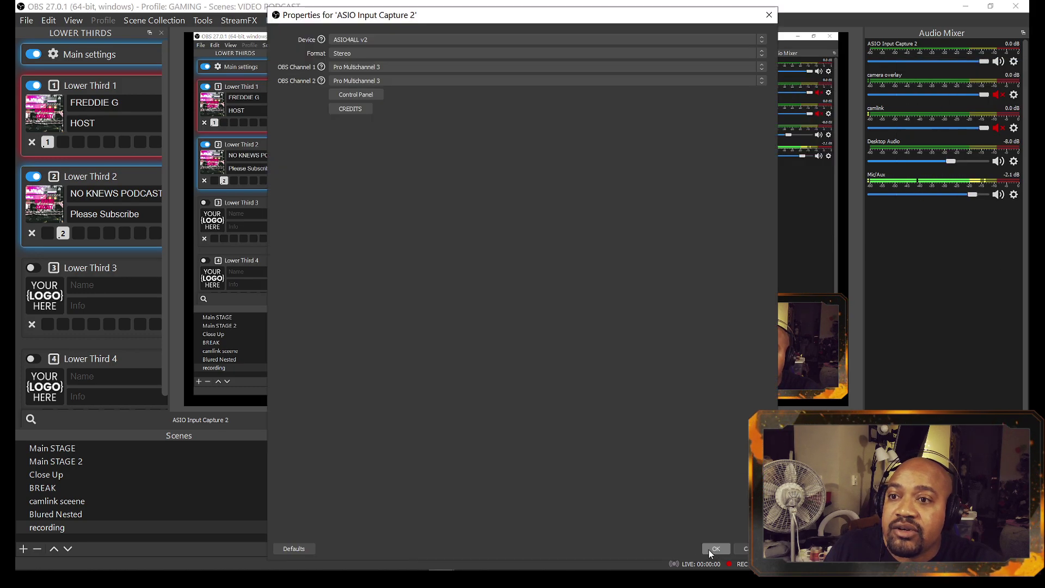
left_click(365, 38)
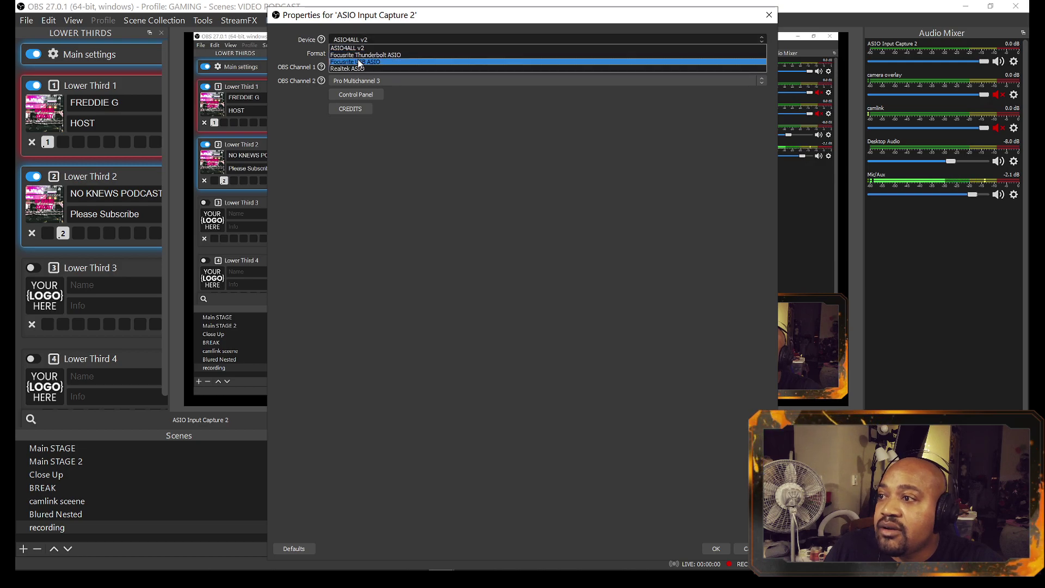
left_click(363, 46)
left_click(363, 42)
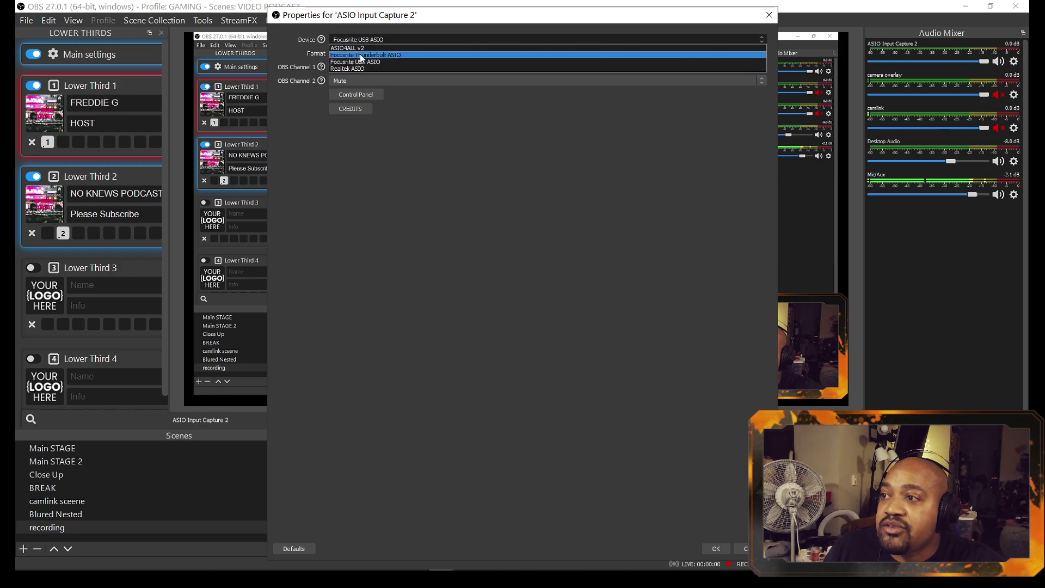
left_click(360, 55)
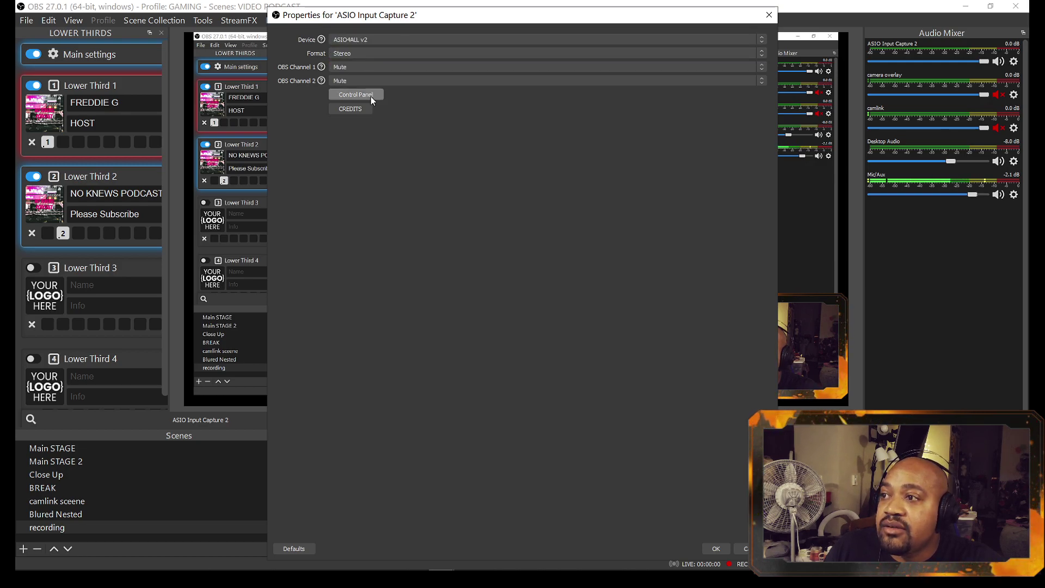
Set both OBS channels of ASIO Input Capture 2 to Pro Multichannel 3 and accept the properties
left_click(361, 67)
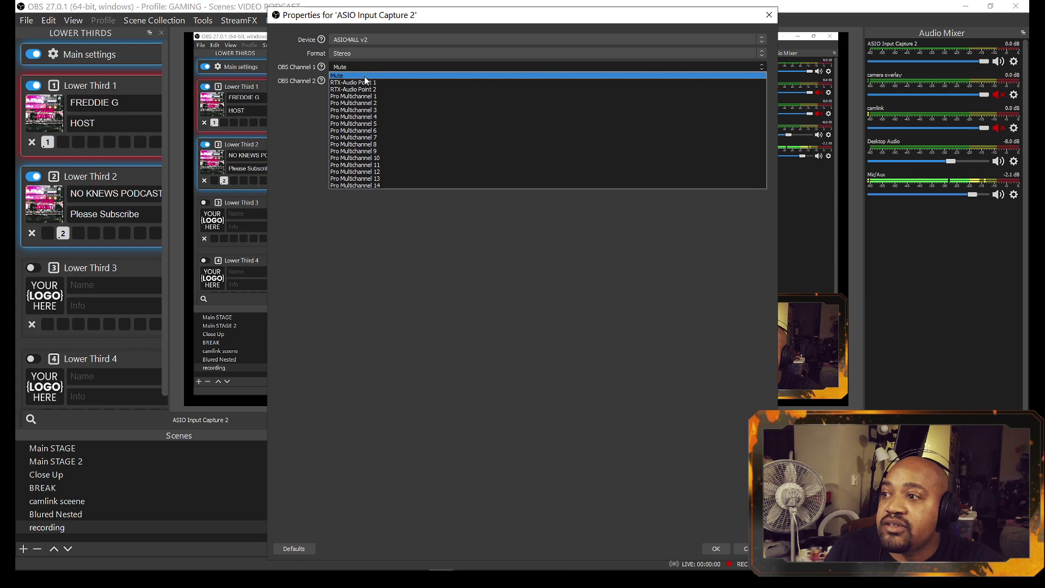
left_click(362, 110)
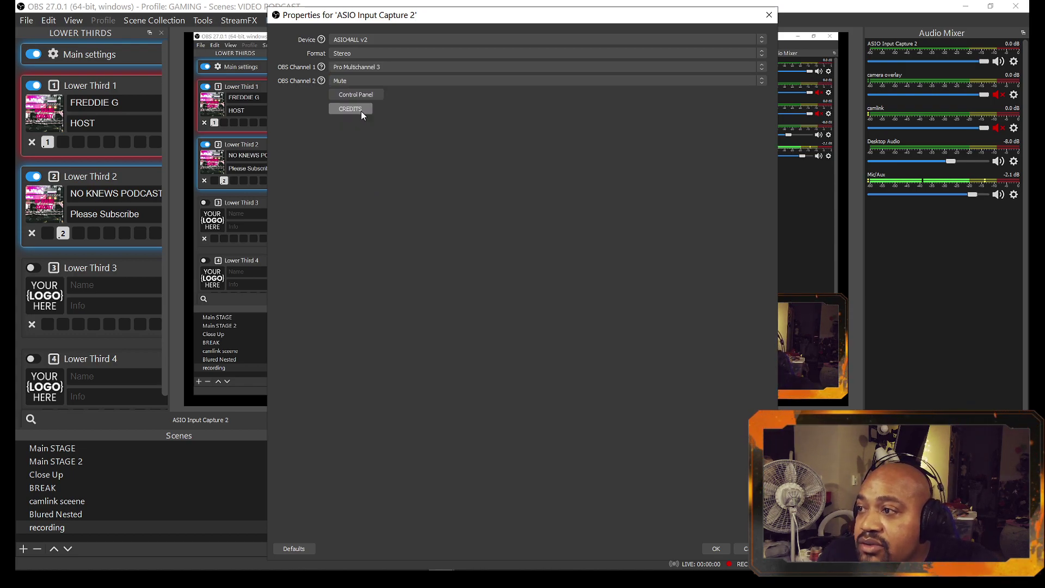
left_click(375, 82)
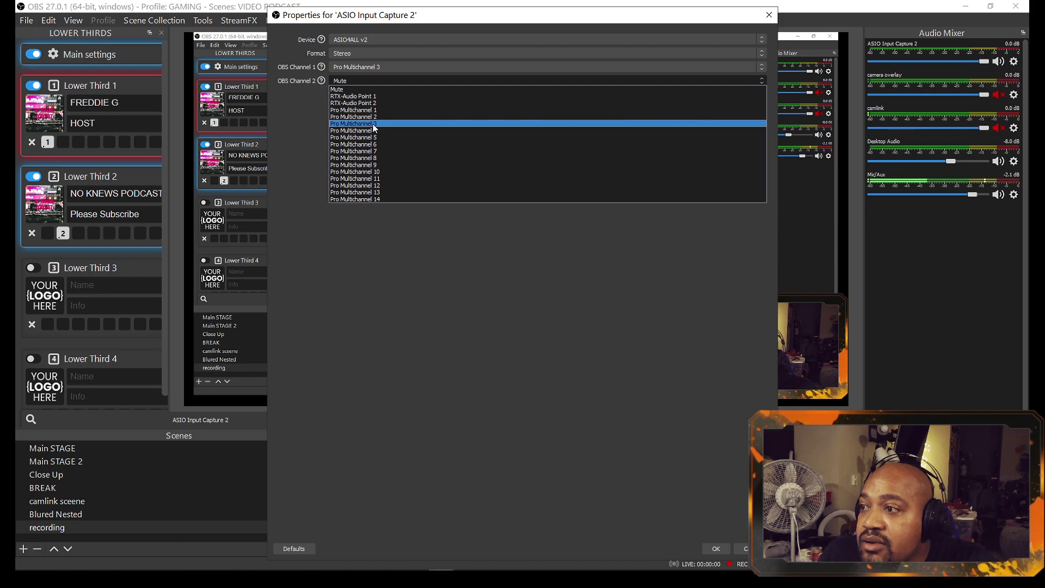
left_click(377, 124)
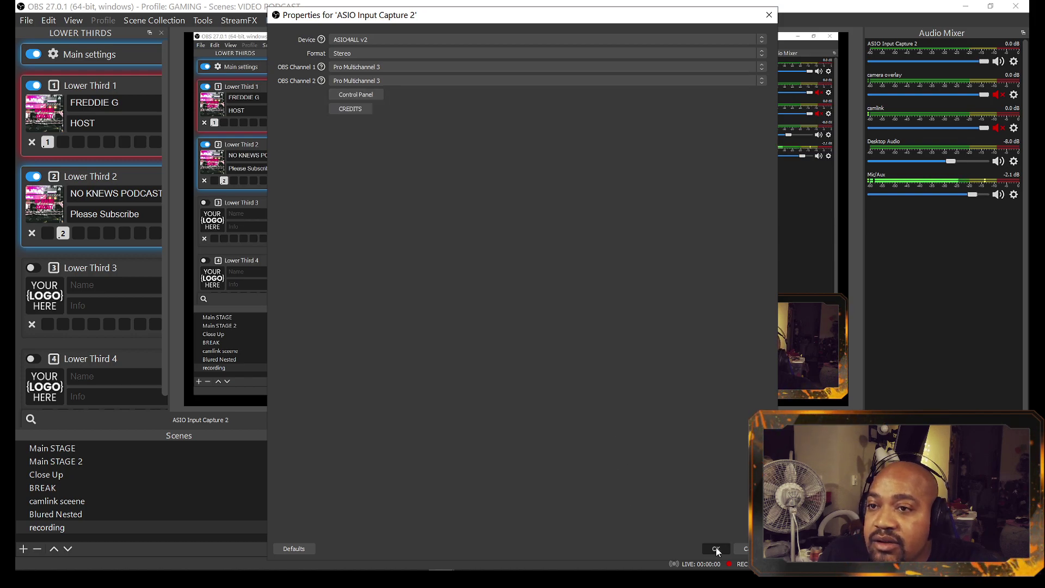
left_click(716, 548)
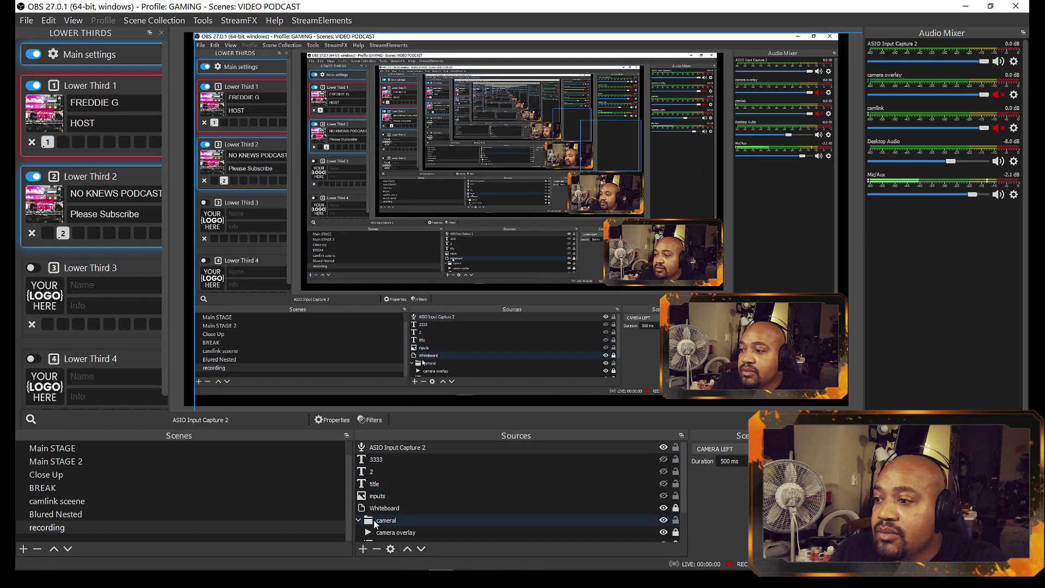
Remove the ASIO Input Capture 2 source and create a fresh ASIO input capture source under the default name
left_click(375, 548)
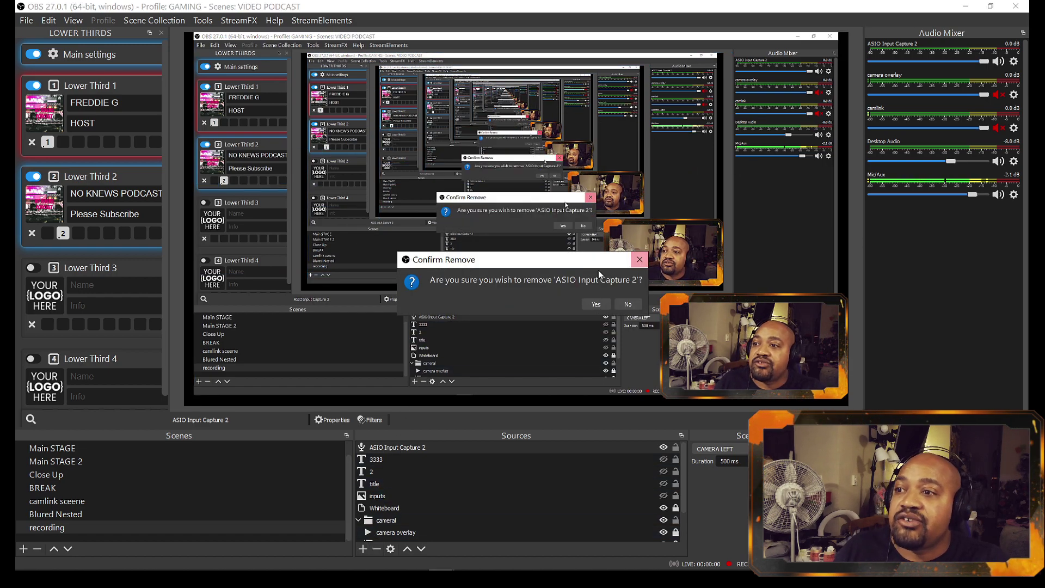
left_click(591, 304)
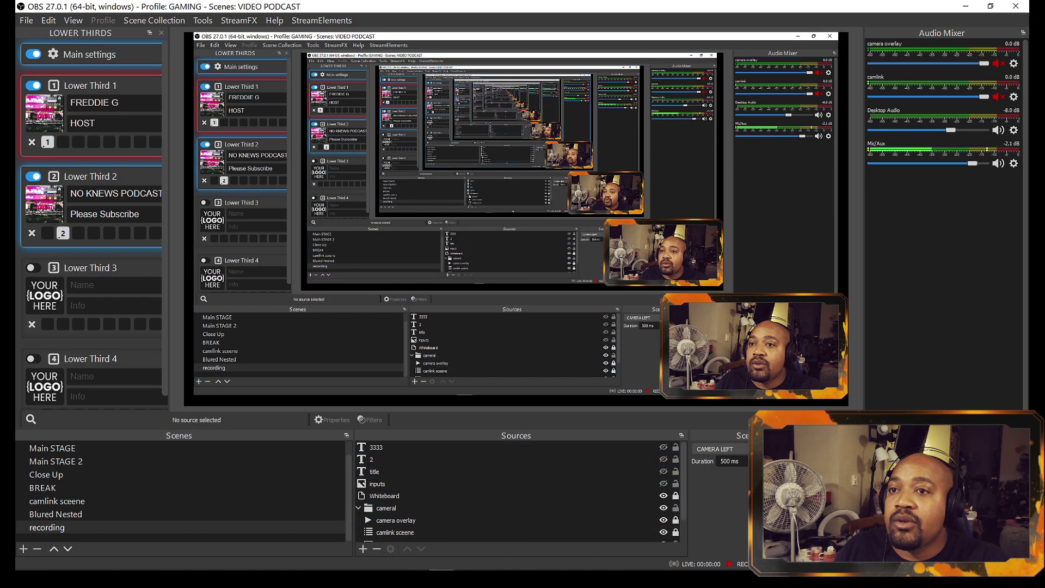
left_click(363, 548)
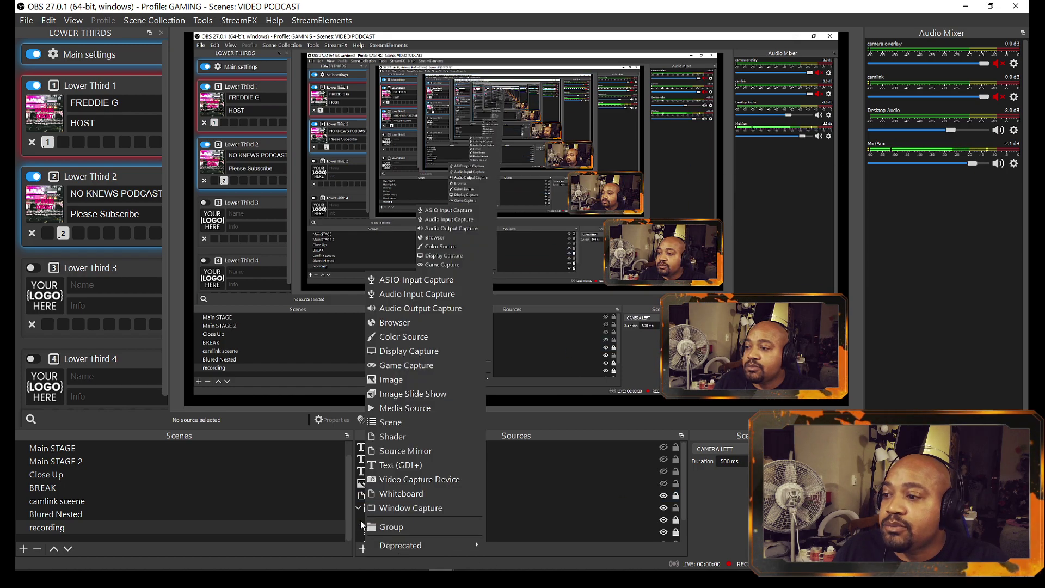
left_click(402, 278)
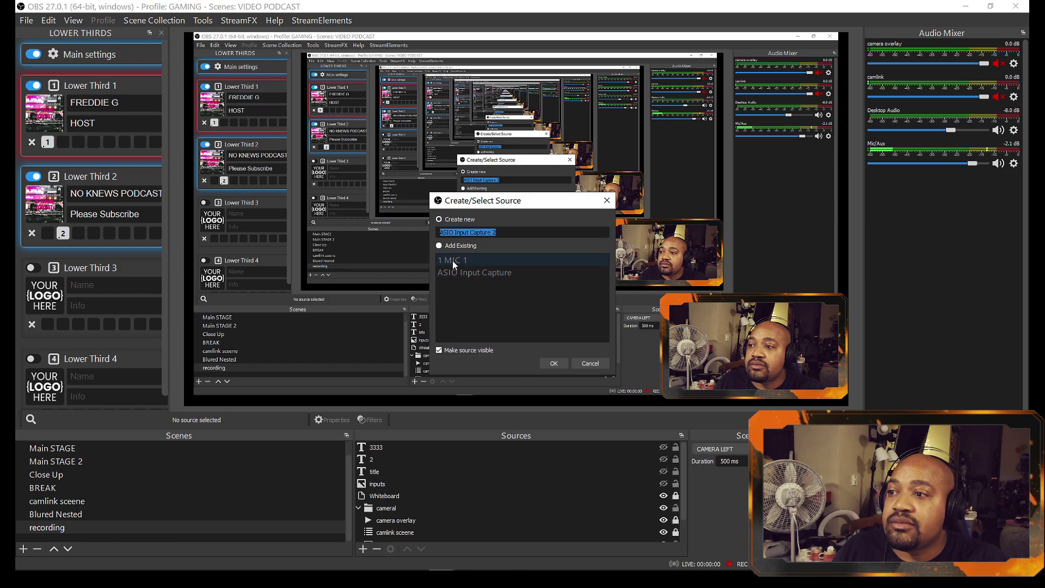
left_click(553, 365)
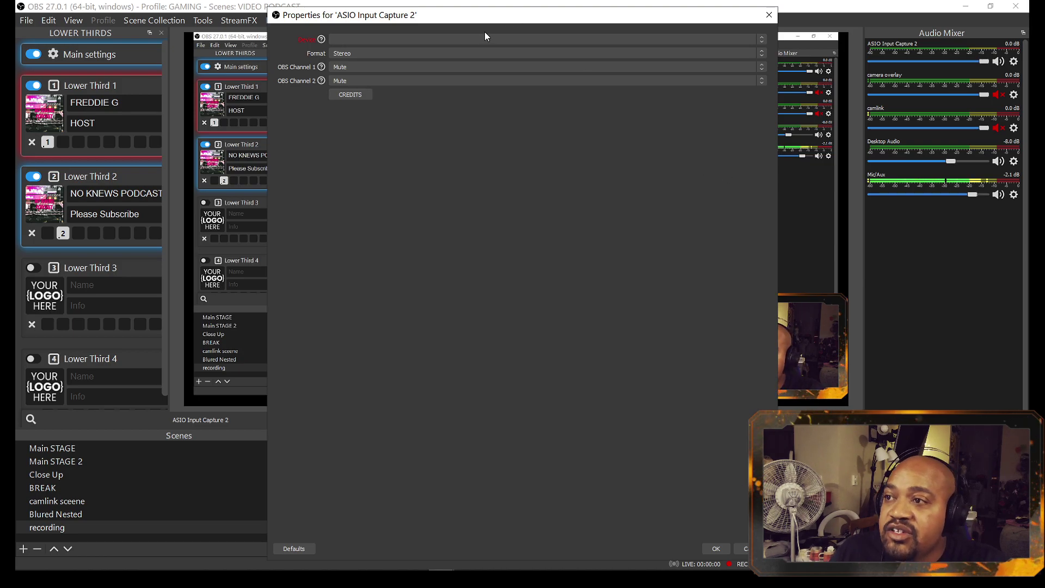
Set the new ASIO Input Capture 2 device to ASIO4ALL v2 and both OBS channels to Pro Multichannel 13
left_click(485, 36)
left_click(400, 51)
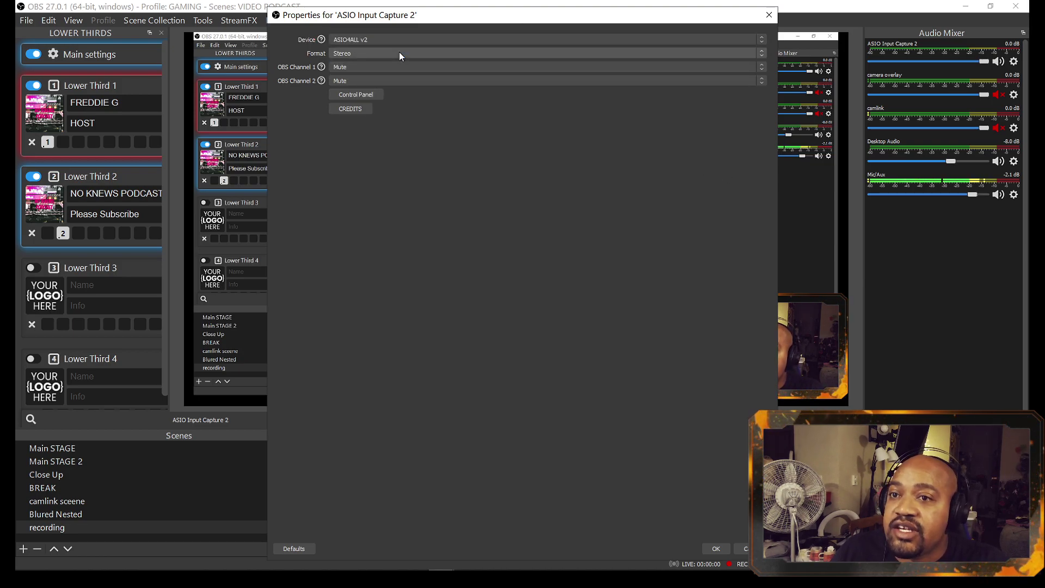
left_click(339, 67)
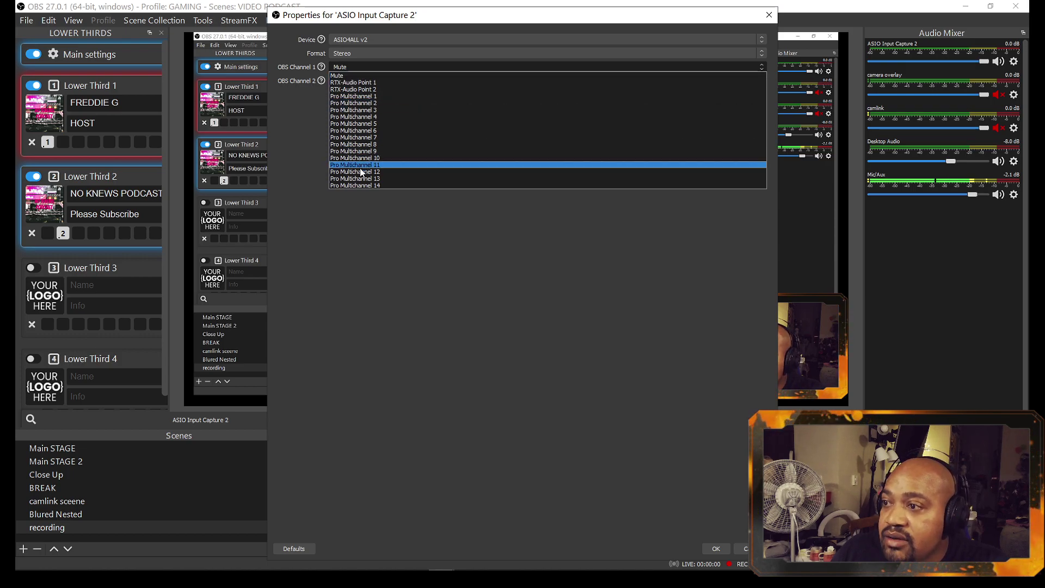
left_click(362, 178)
left_click(374, 81)
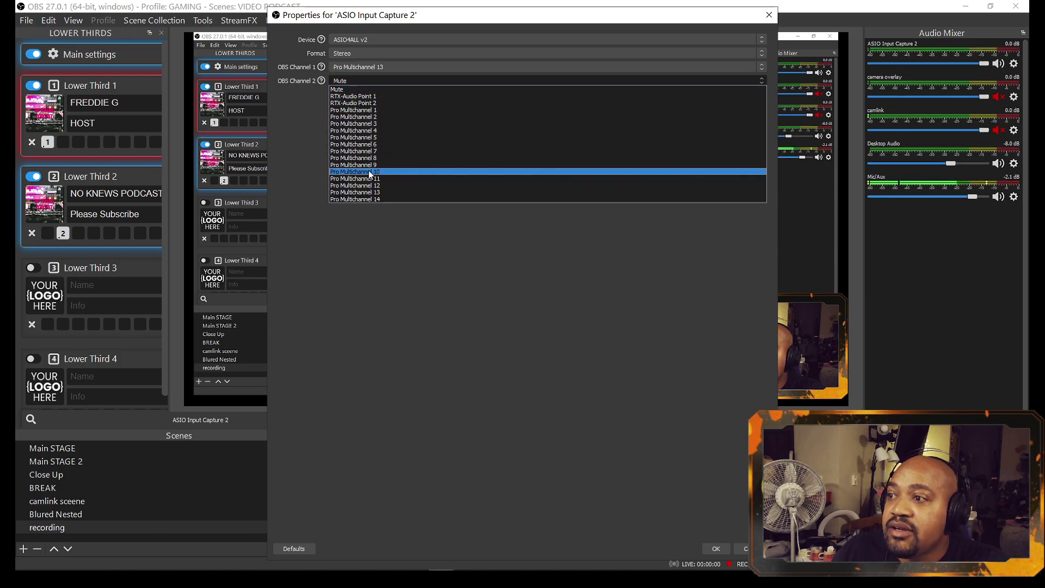
left_click(373, 192)
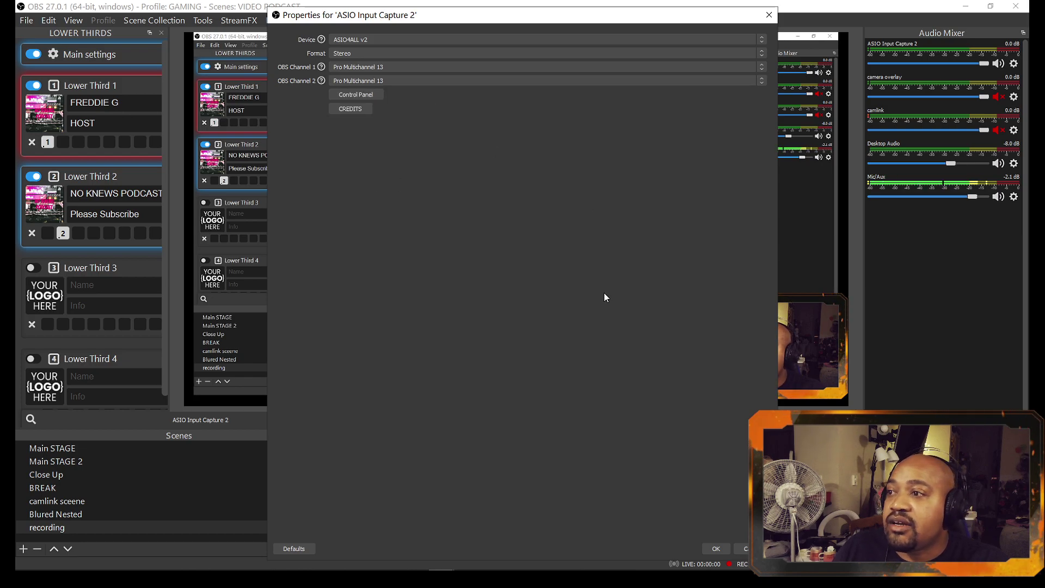
left_click(708, 549)
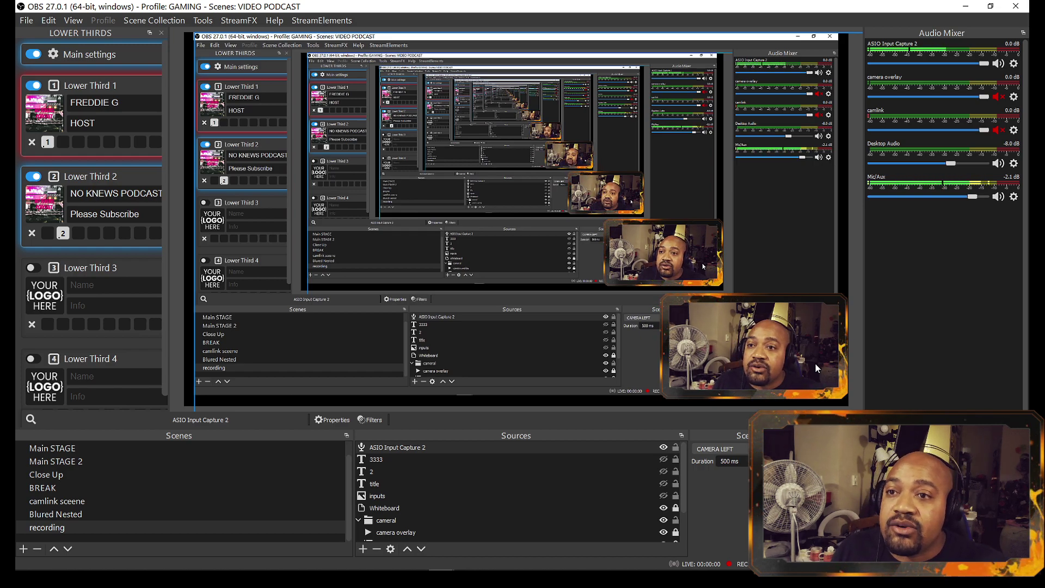
Add another ASIO input capture source to the recording scene, keeping the default name ASIO Input Capture 3
left_click(368, 550)
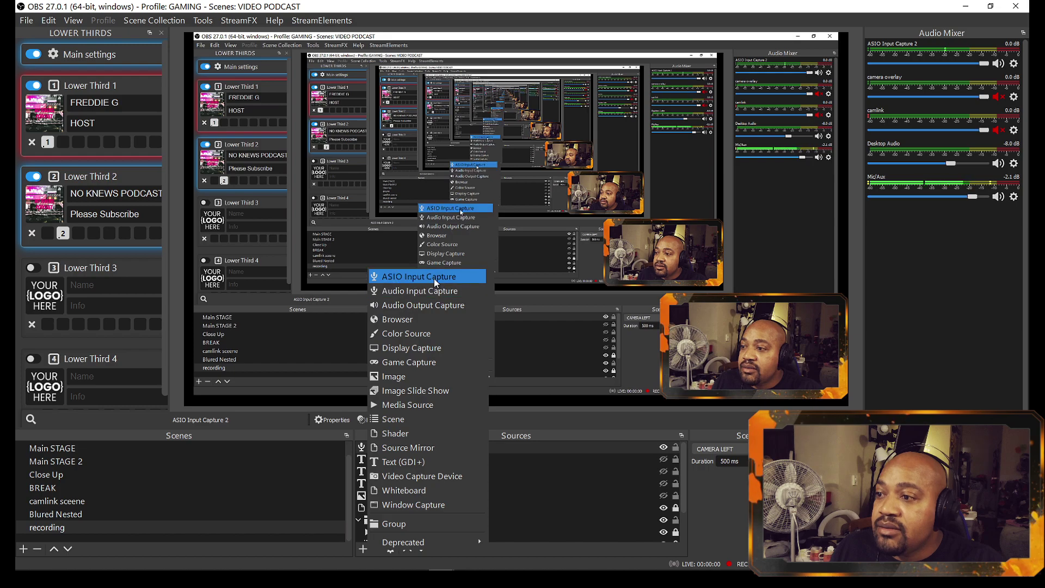
left_click(402, 273)
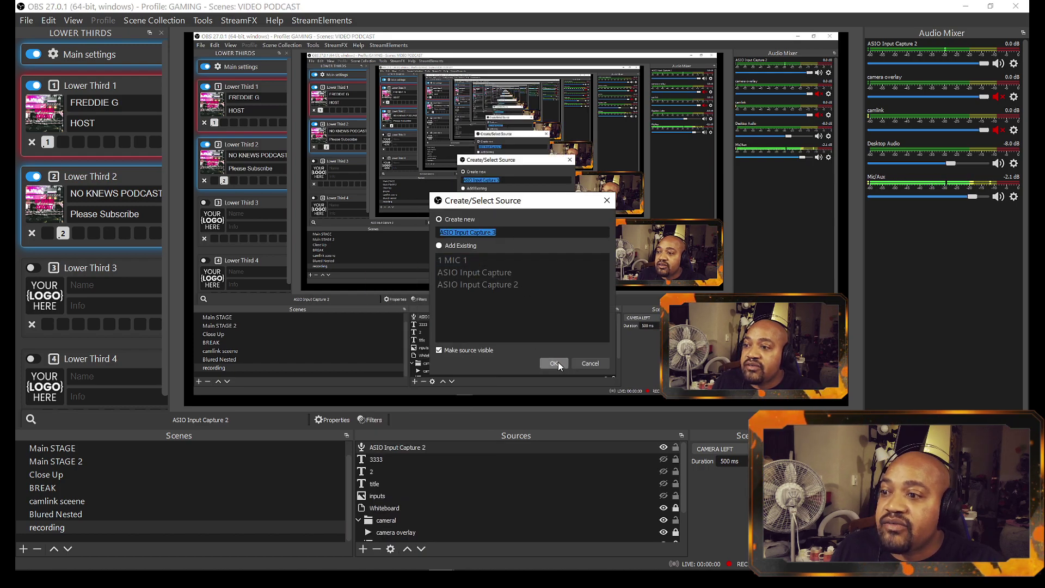
left_click(553, 363)
Set the ASIO Input Capture 3 device to ASIO4ALL v2 and both OBS channels to Pro Multichannel 3
left_click(346, 44)
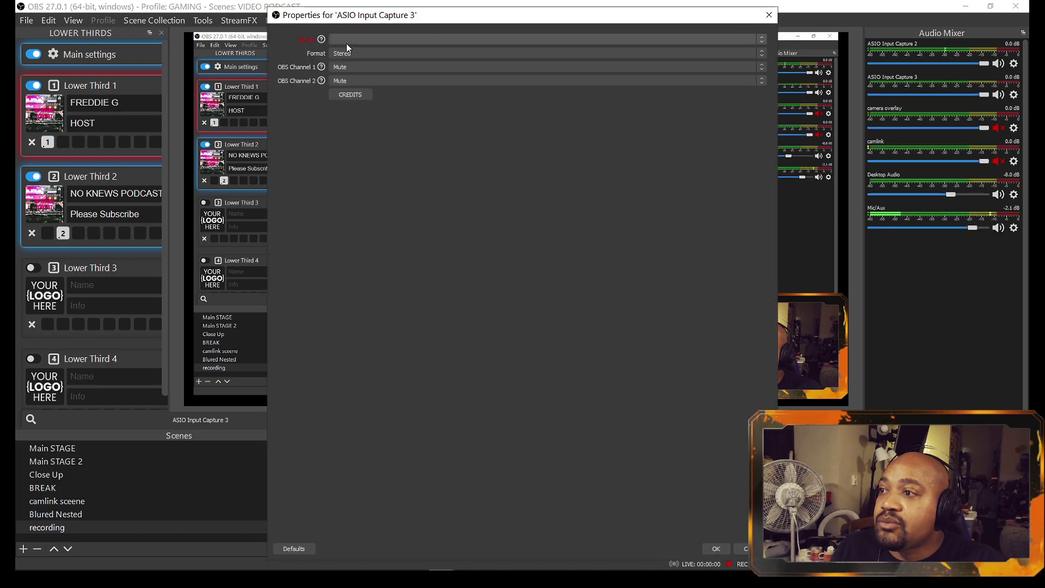
left_click(352, 54)
left_click(354, 66)
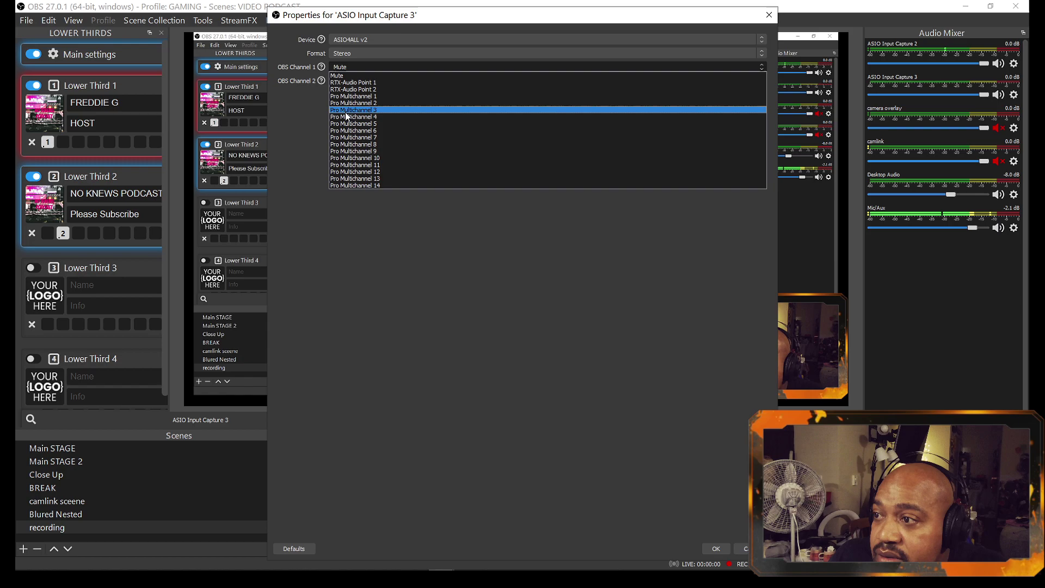
left_click(348, 111)
left_click(371, 81)
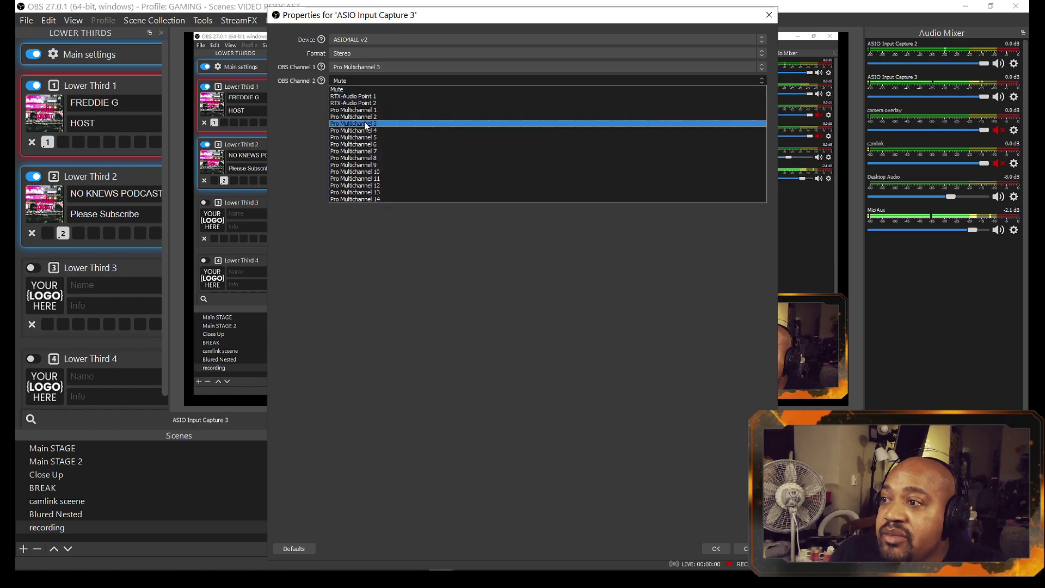
left_click(365, 124)
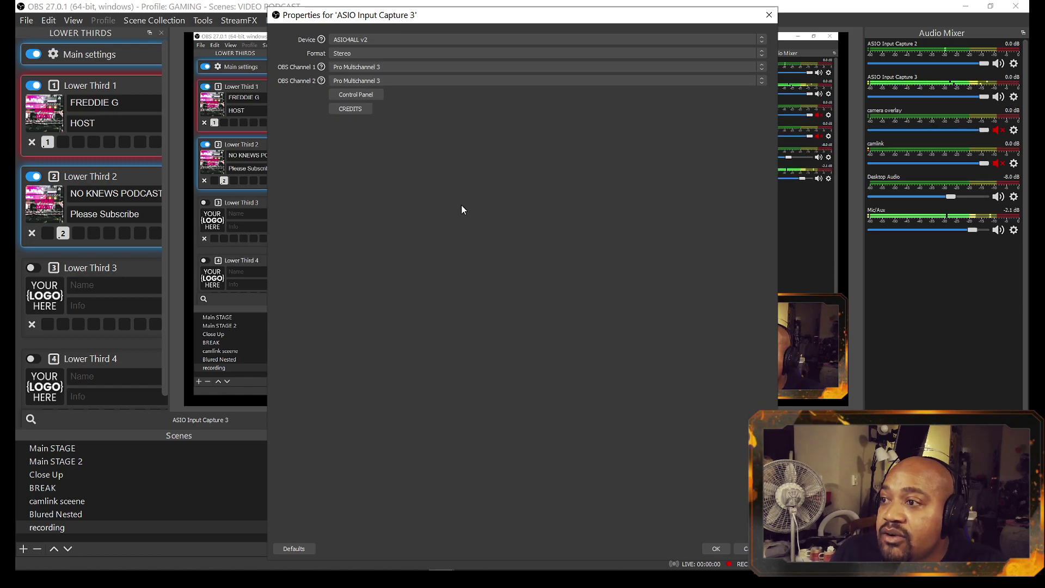
left_click(727, 547)
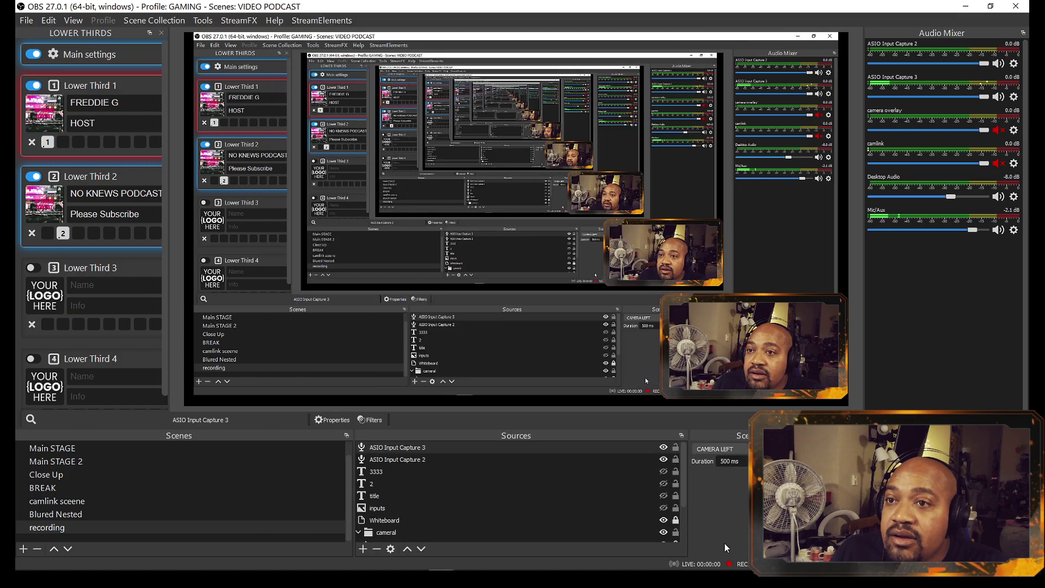
Mute the Mic/Aux source in the audio mixer
left_click(998, 230)
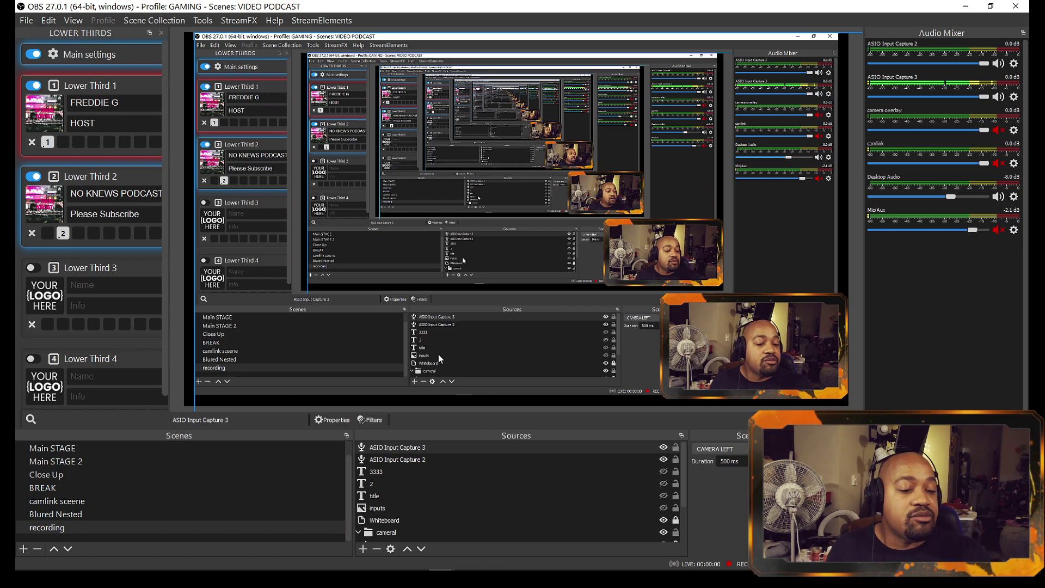
left_click_drag(171, 183, 533, 274)
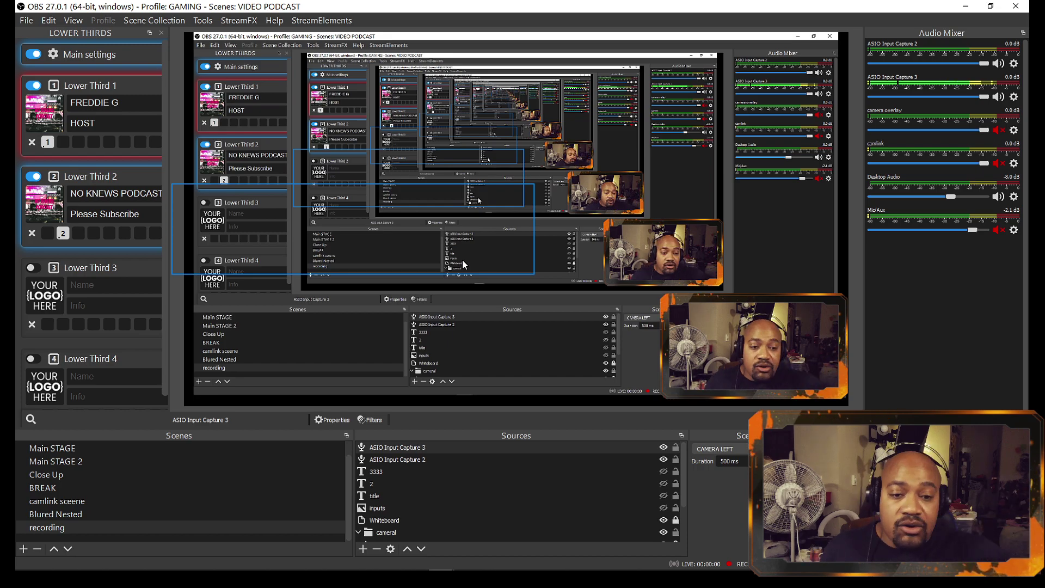
left_click(479, 259)
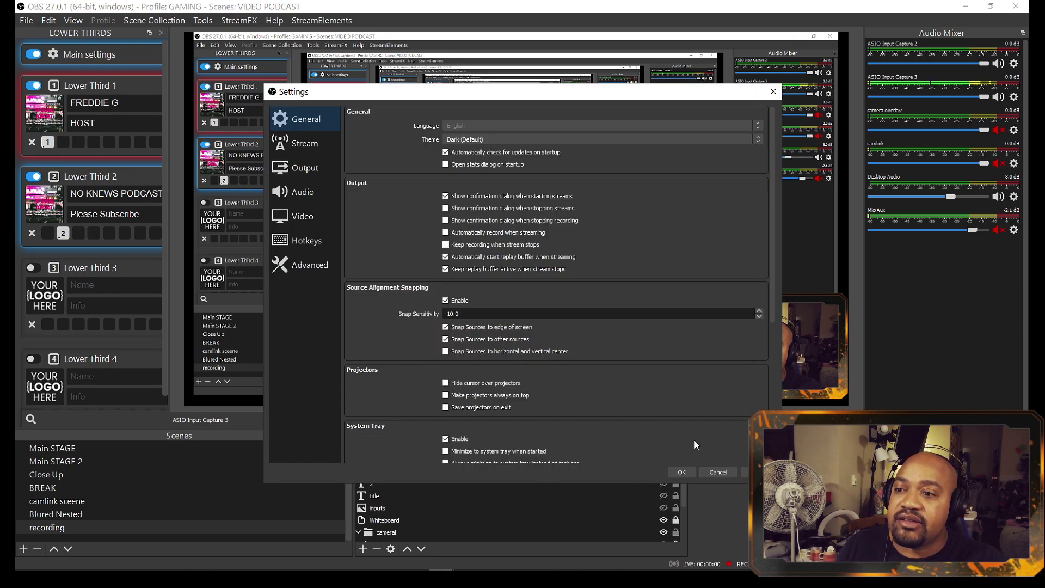
left_click(719, 472)
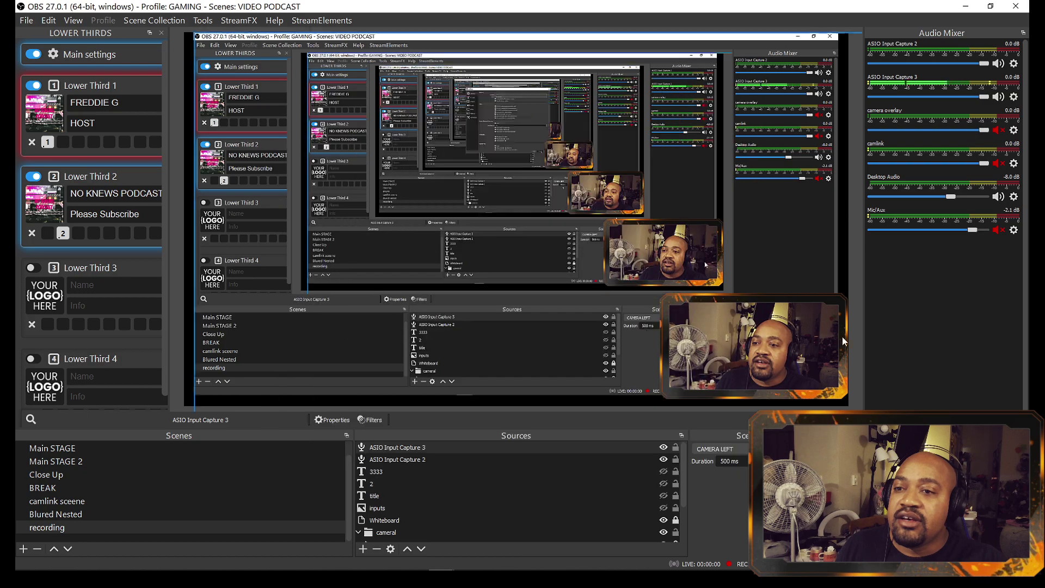
Check which input device the Mic/Aux source uses in its properties, leaving without changes
left_click(1015, 230)
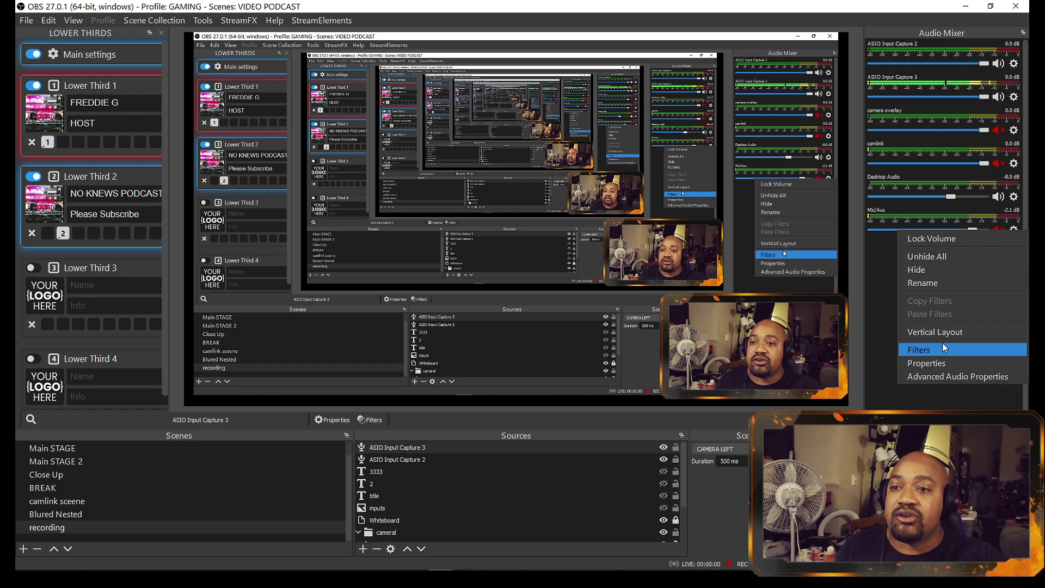
left_click(935, 361)
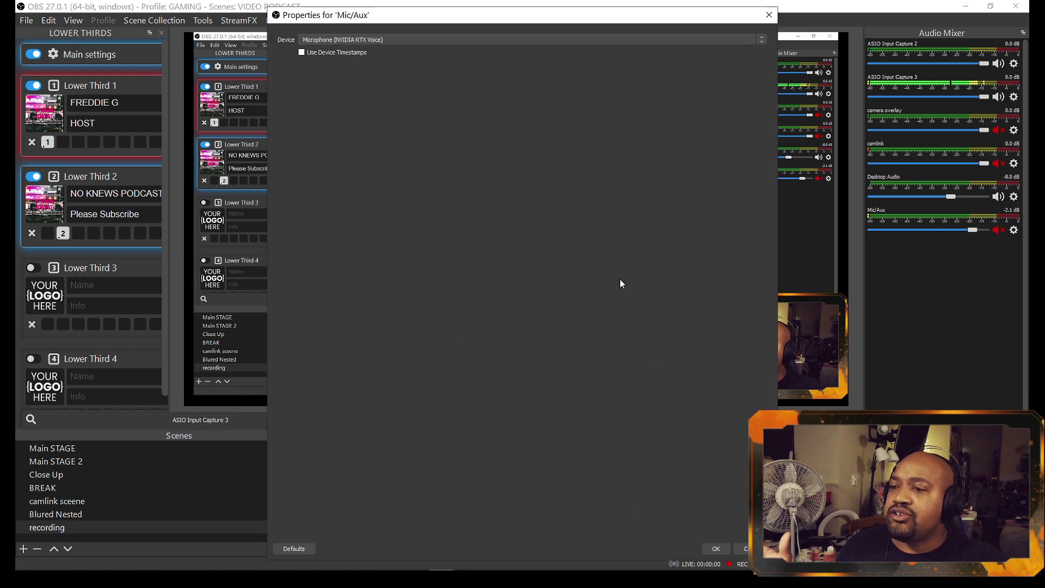
left_click(742, 551)
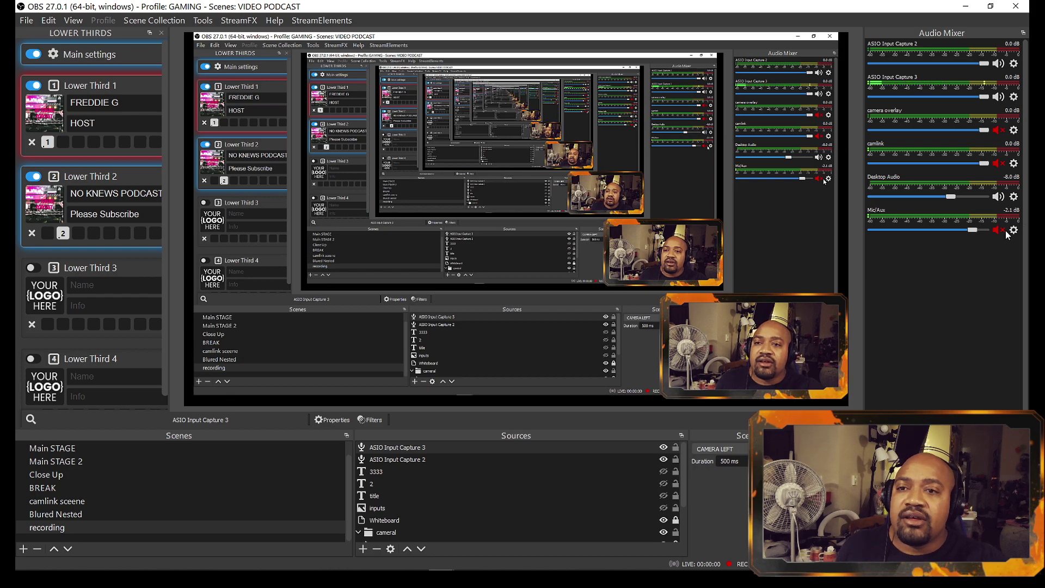
Review the monitoring and track assignments of all audio sources in the Advanced Audio Properties
left_click(1007, 233)
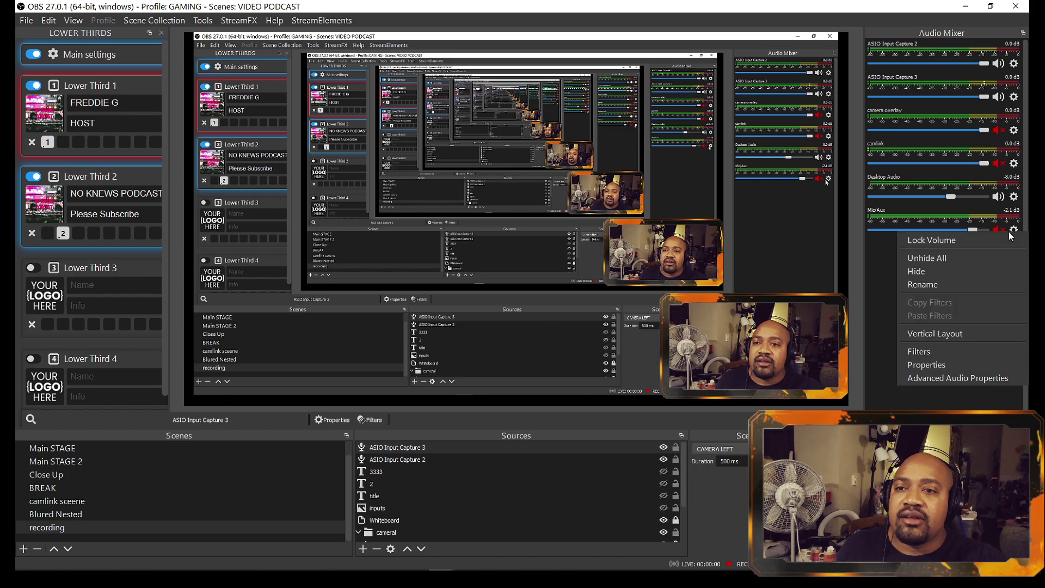
left_click(951, 372)
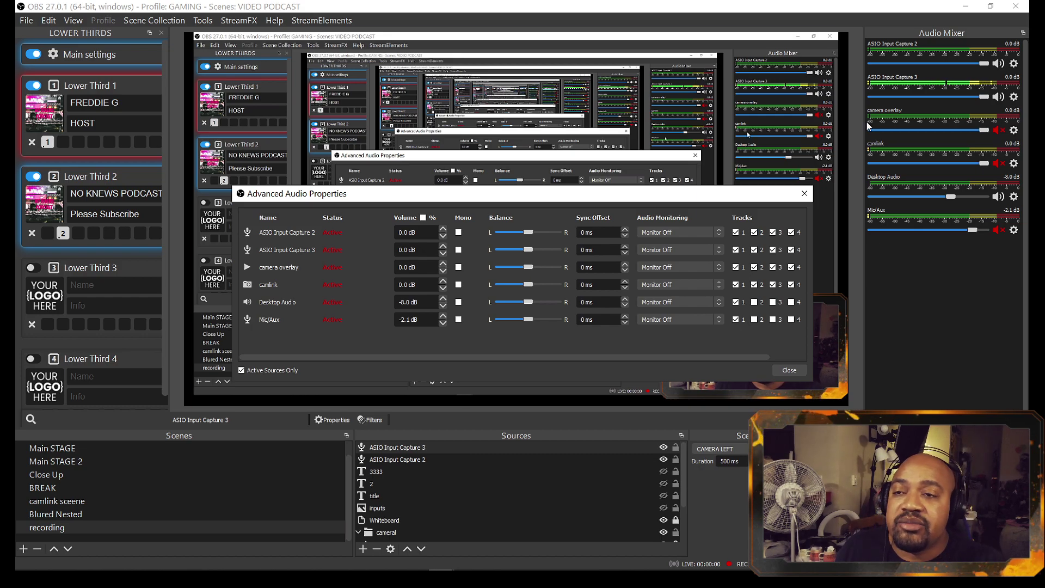
left_click(787, 367)
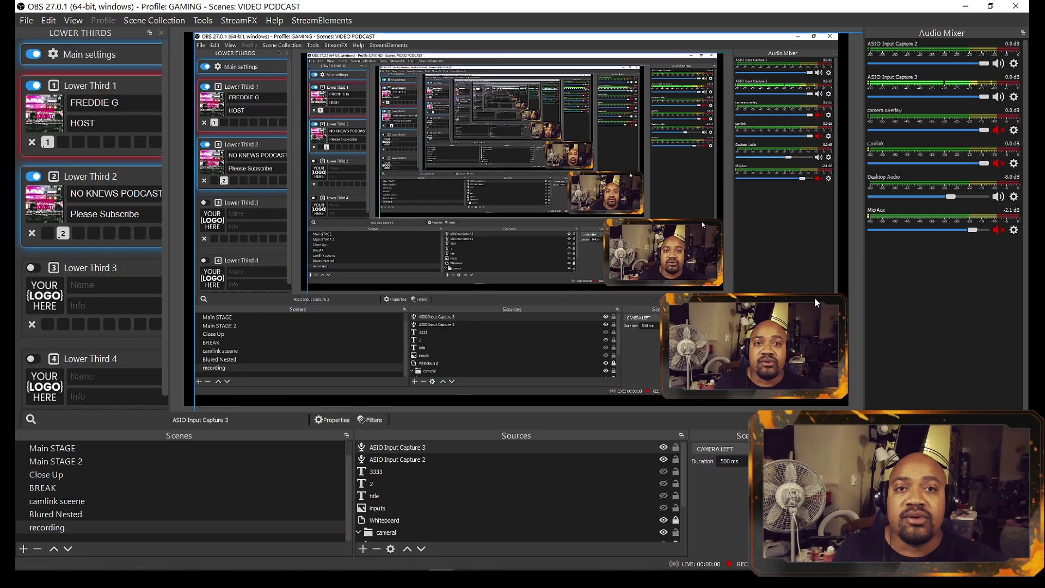